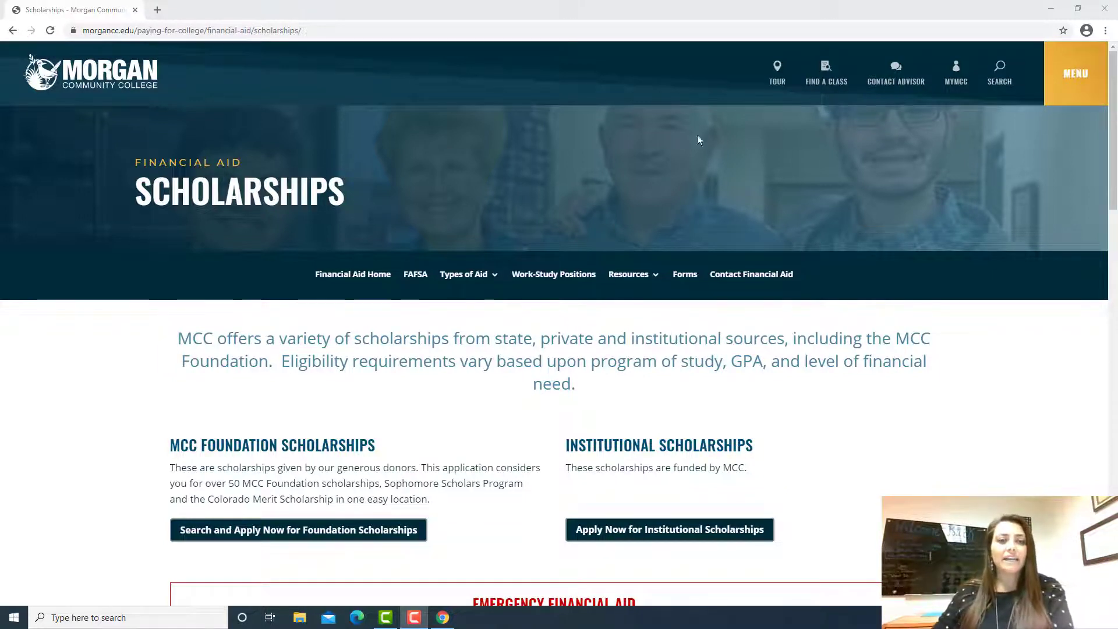
Step: Open the Foundation scholarships search-and-apply portal from the Scholarships page
click(349, 530)
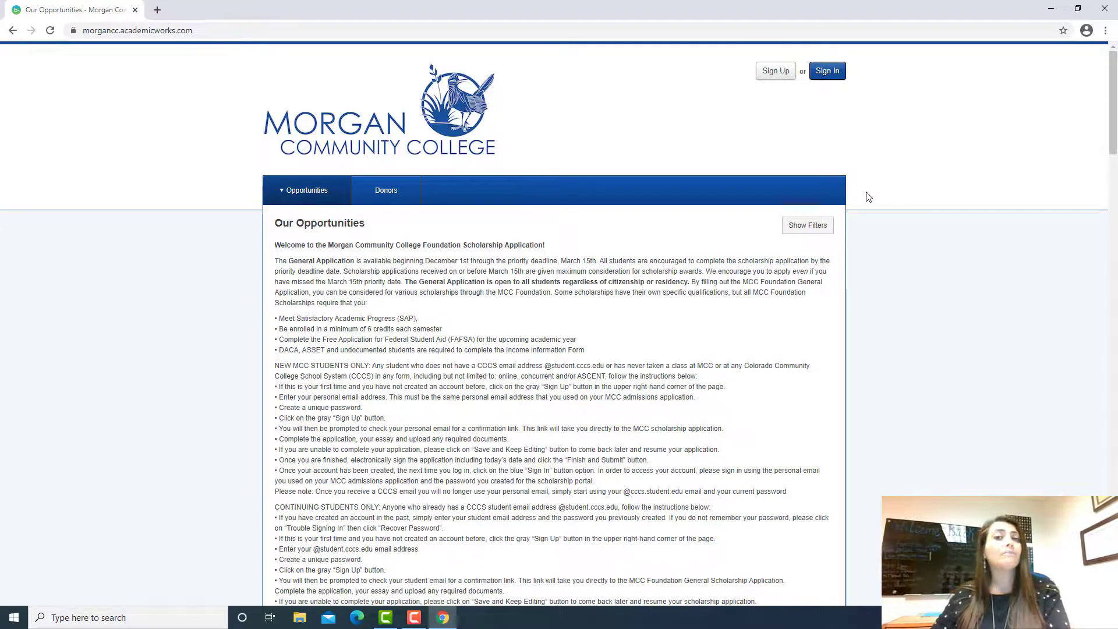
Step: Browse the Our Opportunities scholarship list, then start creating a new account via Sign Up
scroll(868, 197, down, 12)
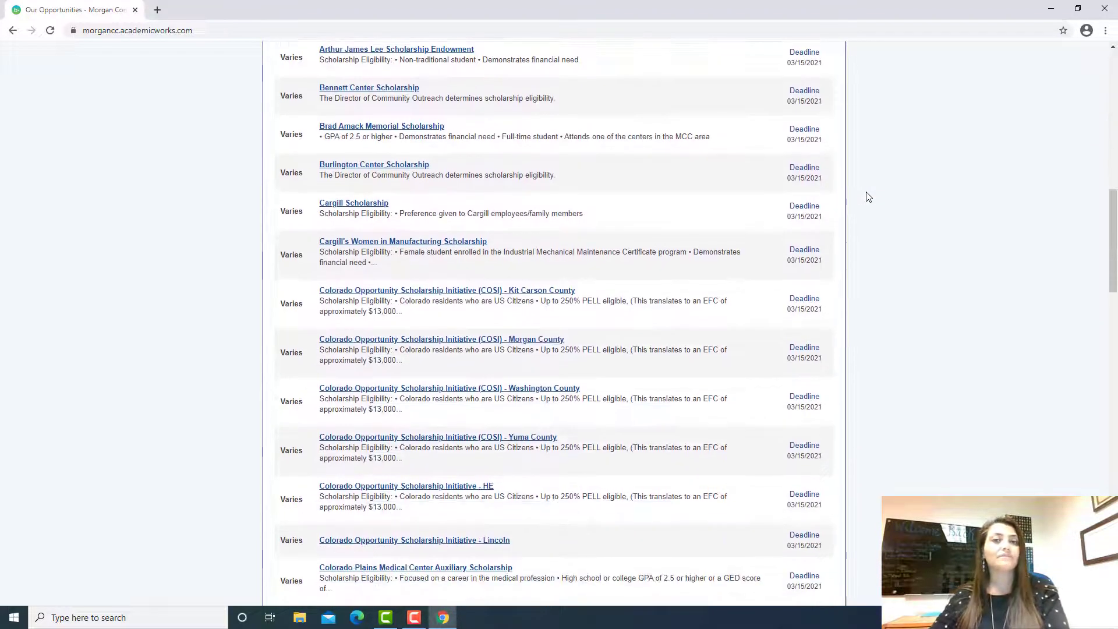
scroll(869, 197, down, 10)
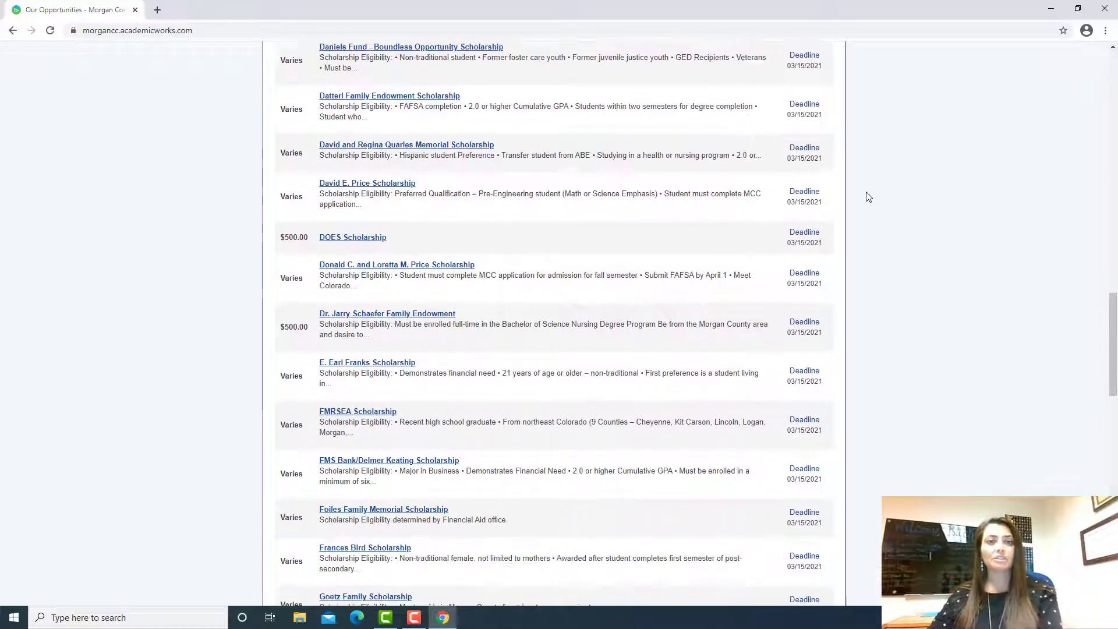
scroll(868, 197, down, 6)
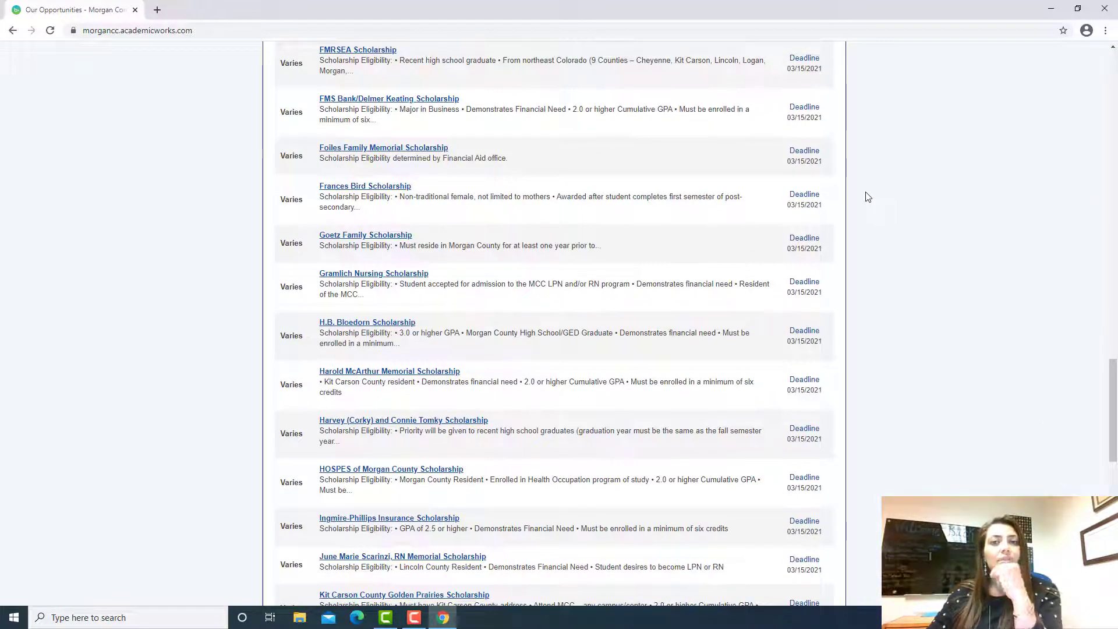
scroll(868, 197, up, 1)
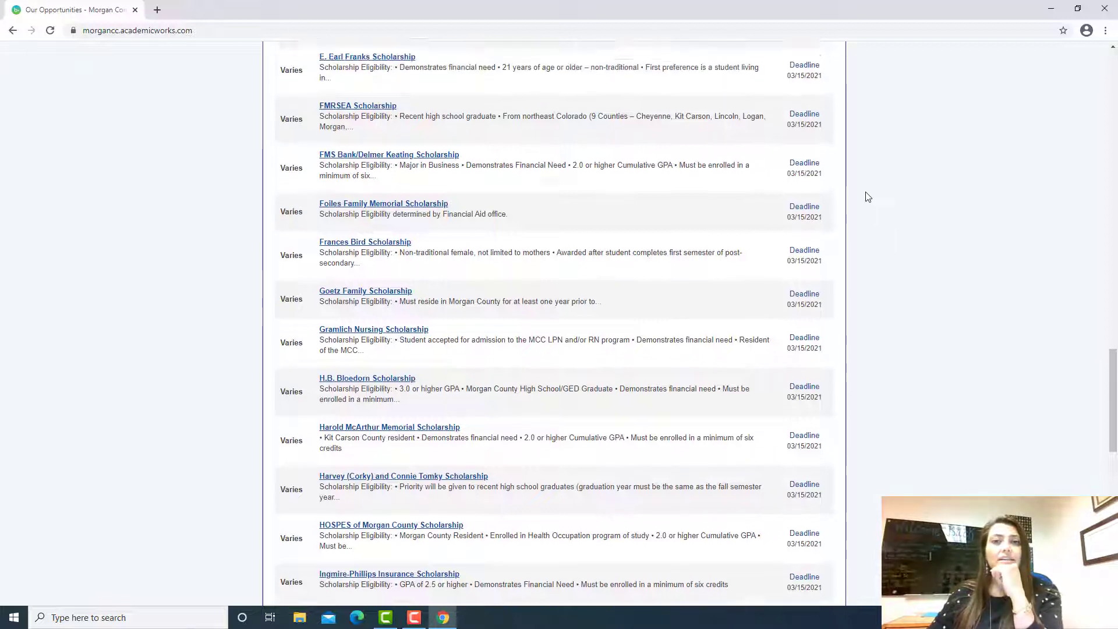
scroll(869, 197, up, 6)
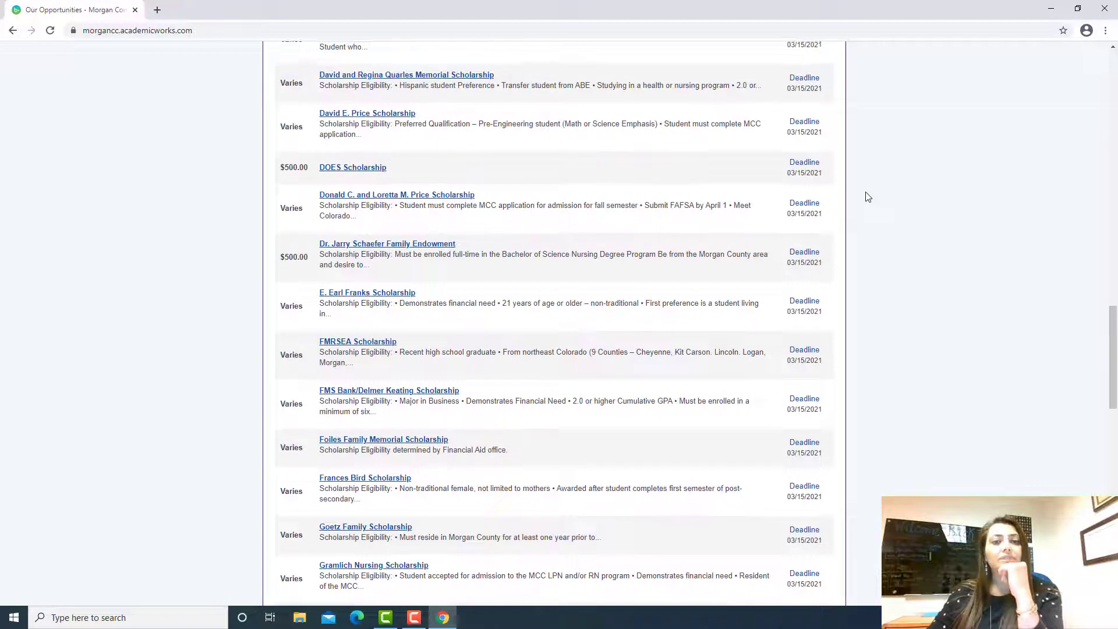
scroll(868, 197, up, 17)
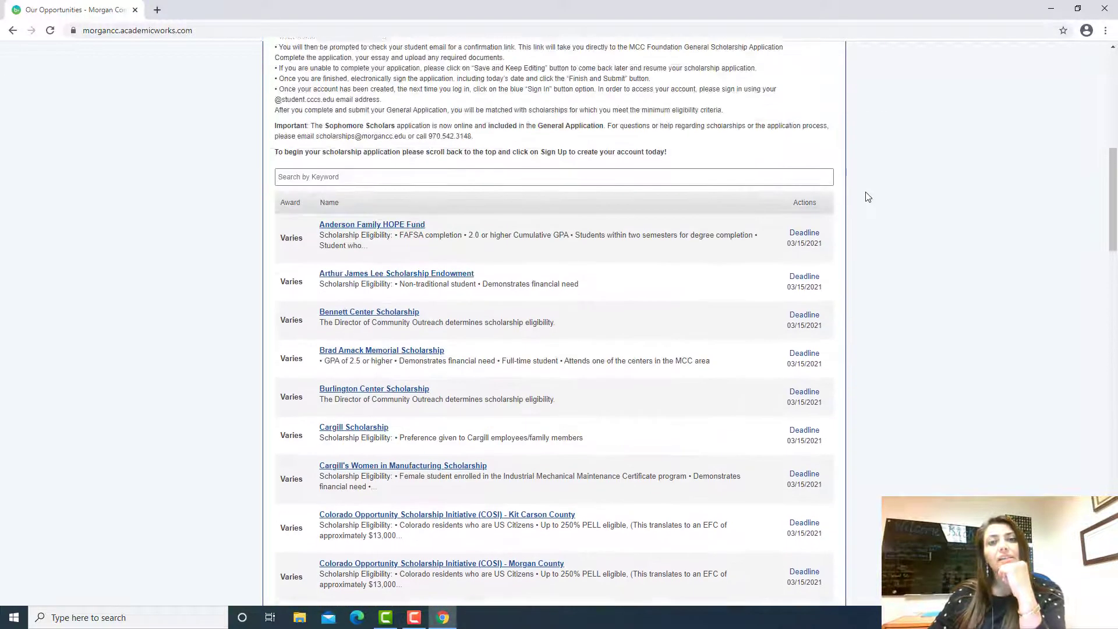
scroll(869, 197, up, 5)
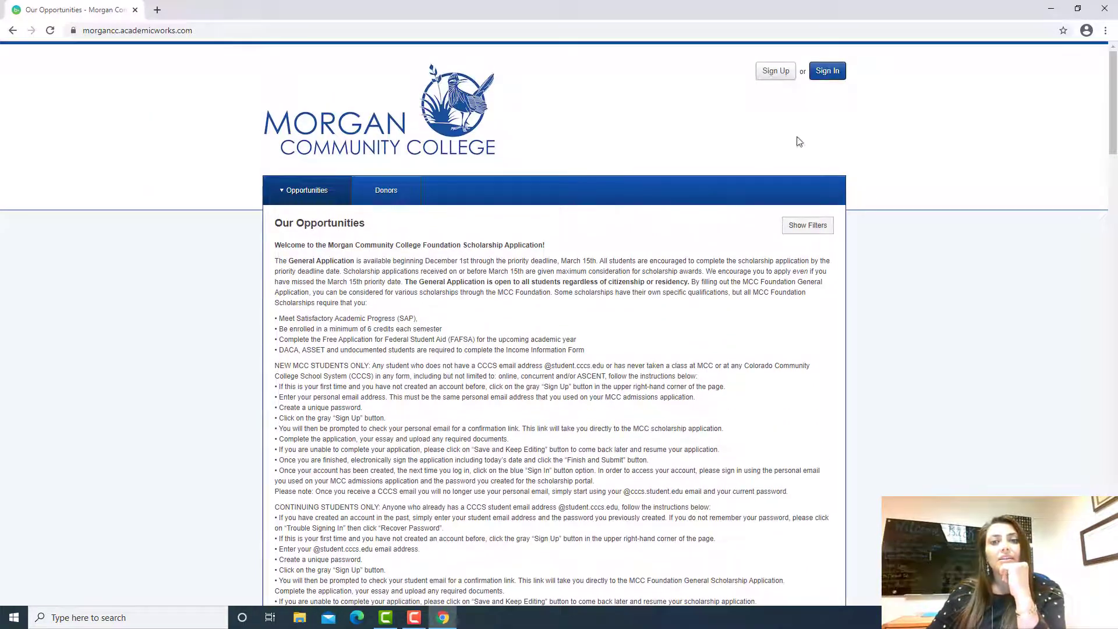
click(774, 79)
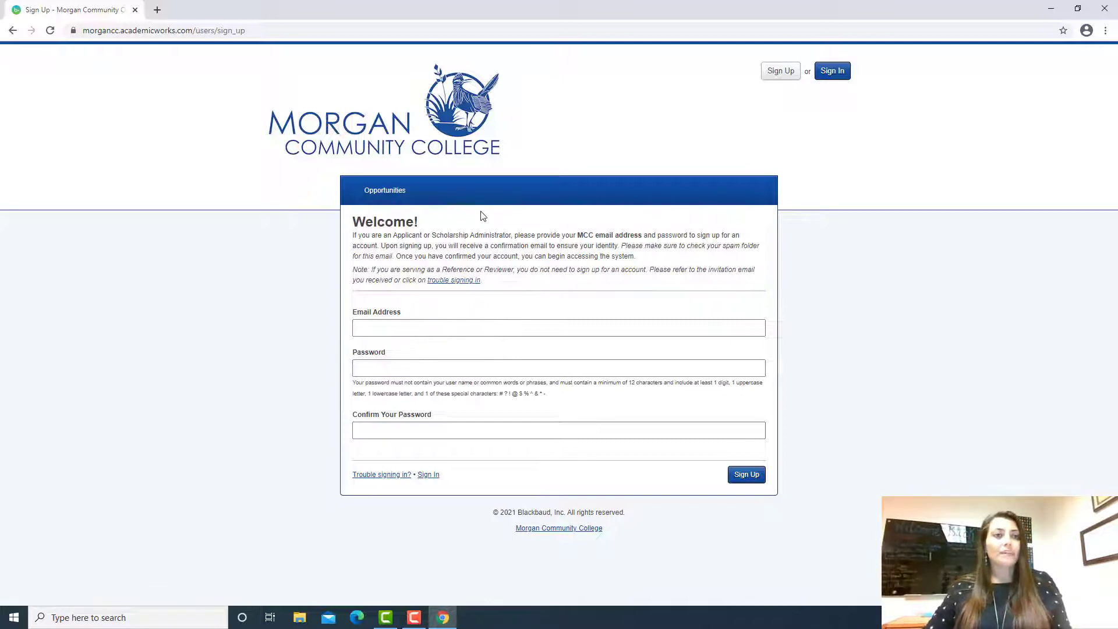
Step: Enter the applicant's MCC email address and a password, correcting a mistyped character
click(433, 329)
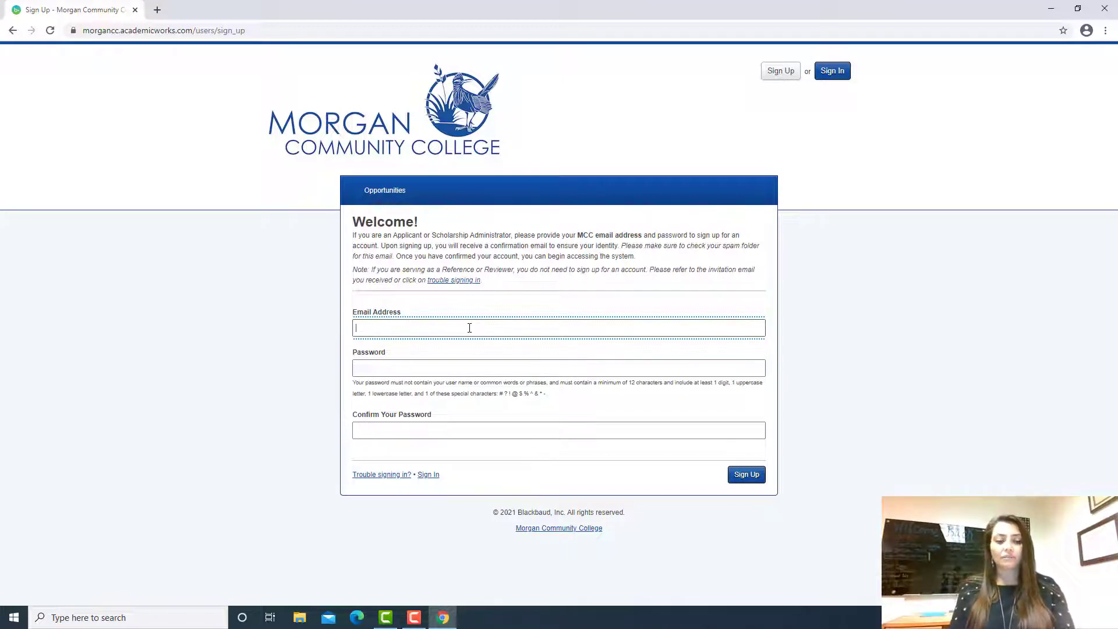
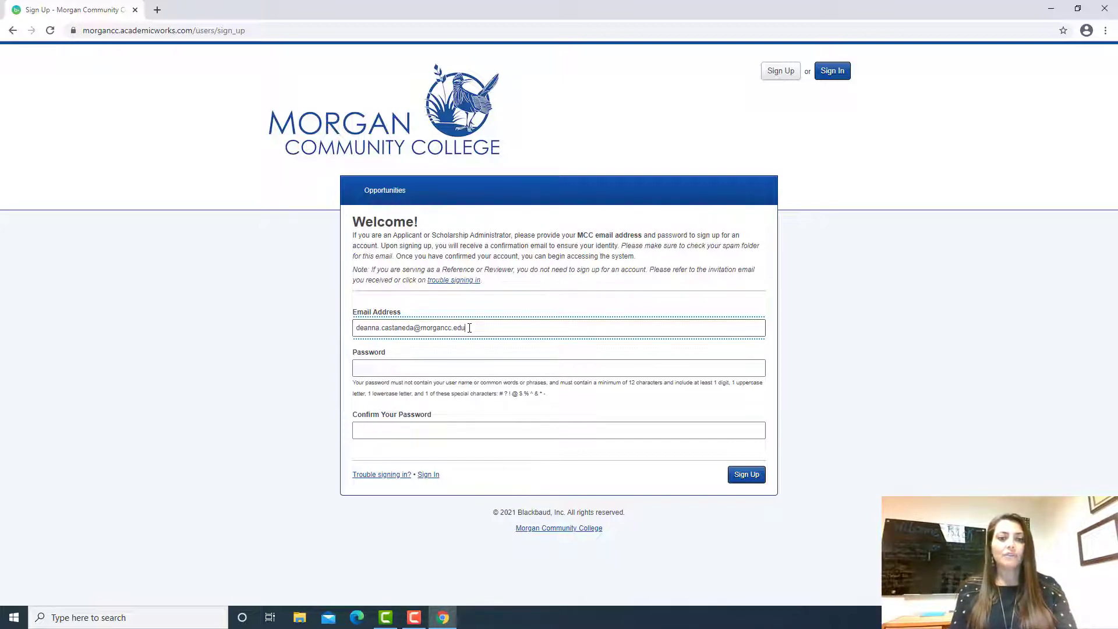
key(Tab)
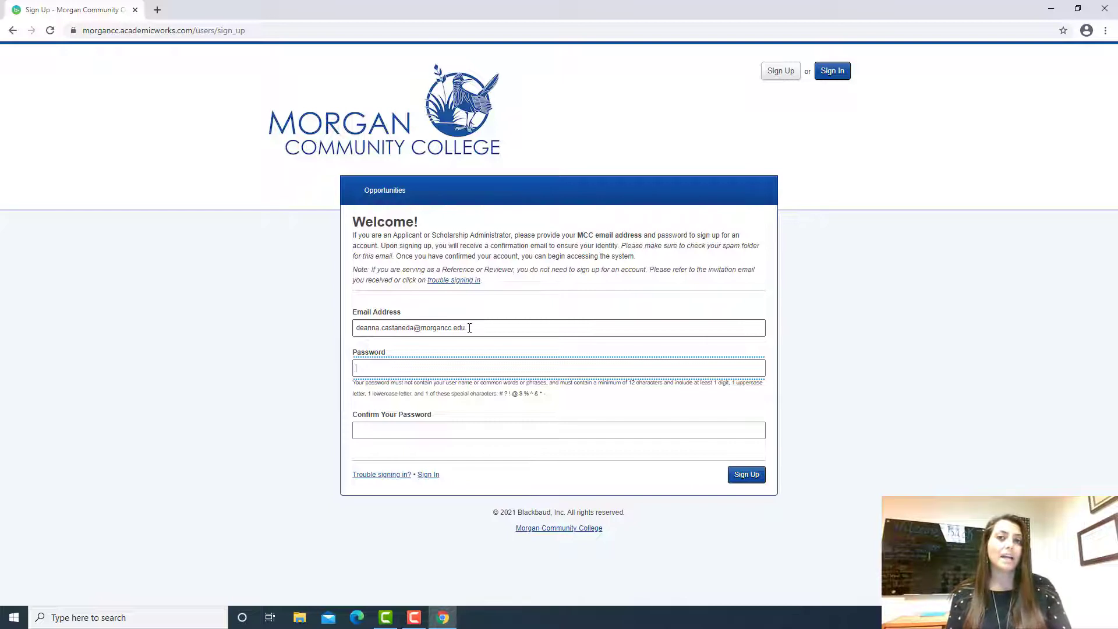
text(•••••••••••)
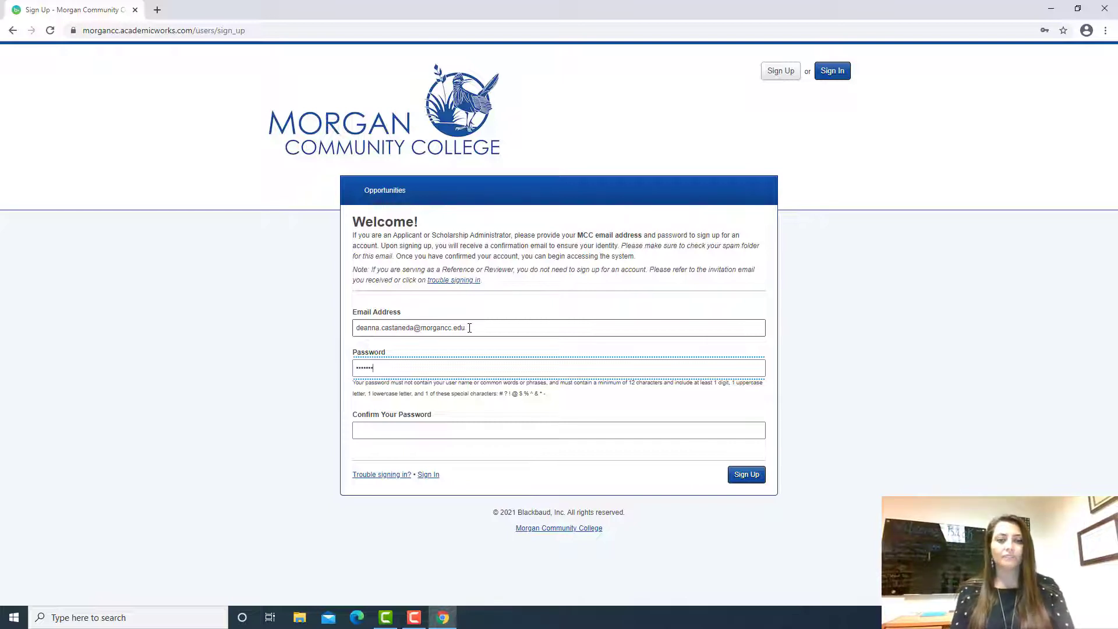
text(•)
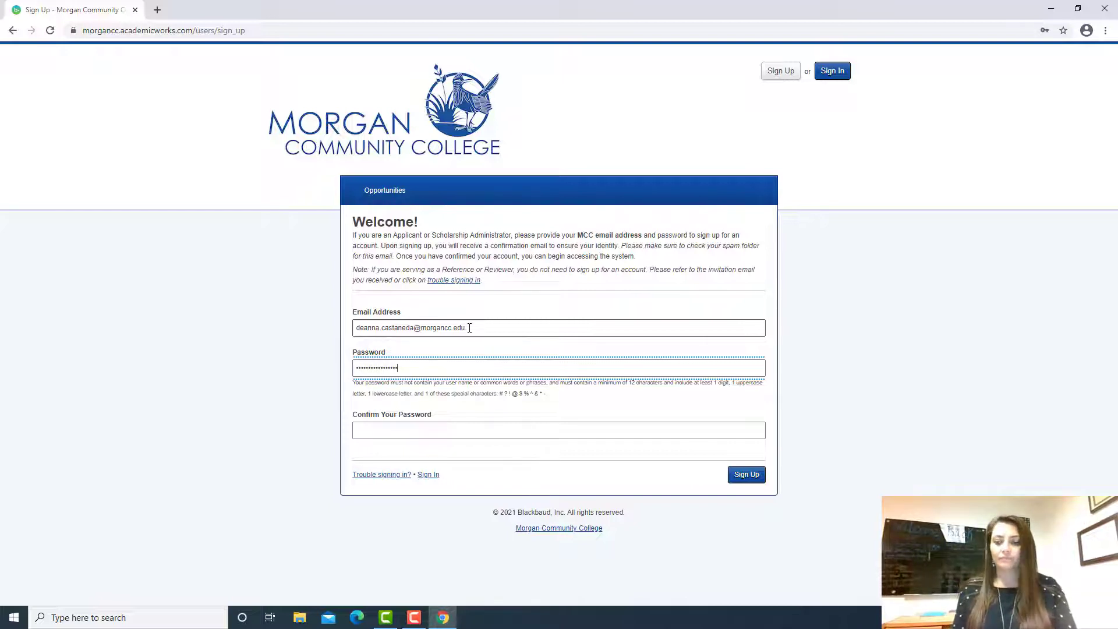
key(BackSpace)
key(BackSpace)
key(BackSpace)
key(BackSpace)
key(BackSpace)
key(BackSpace)
key(BackSpace)
key(BackSpace)
key(BackSpace)
key(BackSpace)
key(BackSpace)
key(BackSpace)
key(BackSpace)
key(BackSpace)
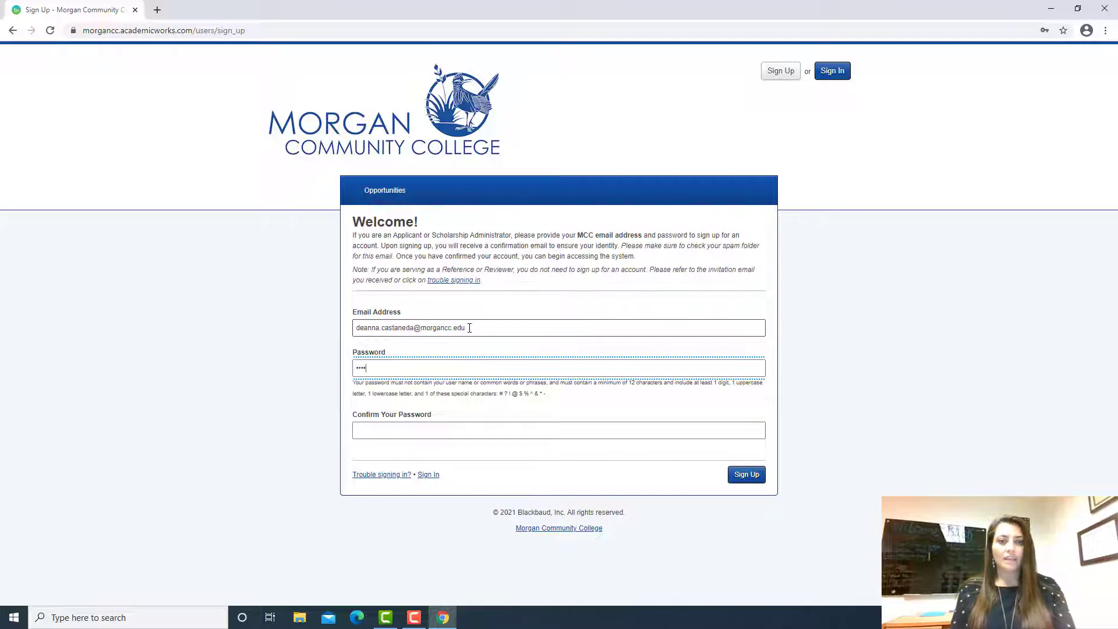
text(•••)
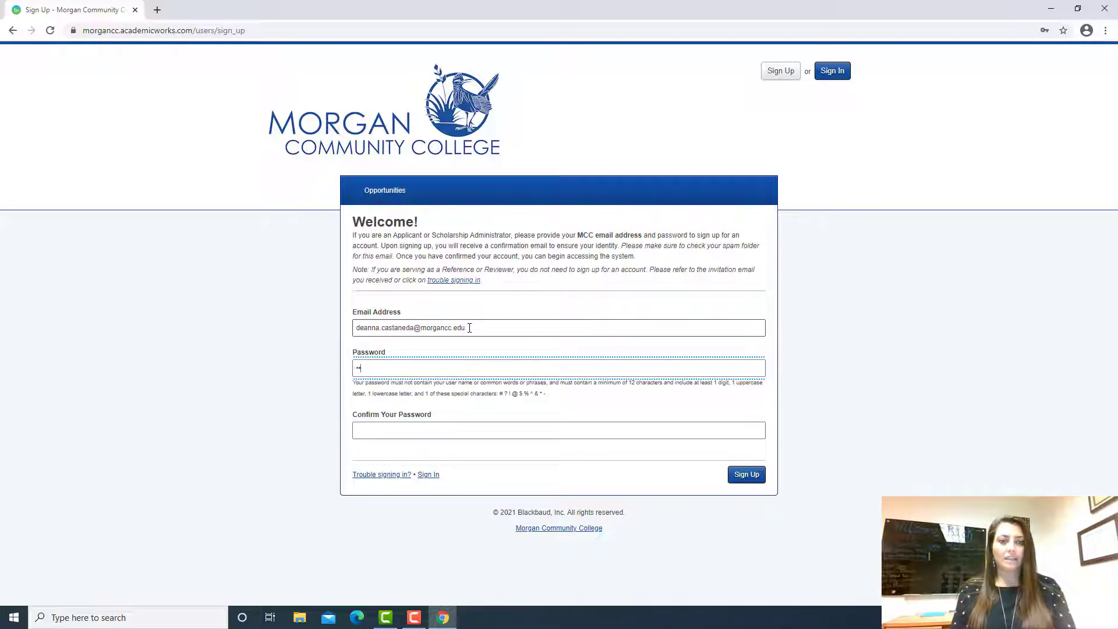
text(••••••••)
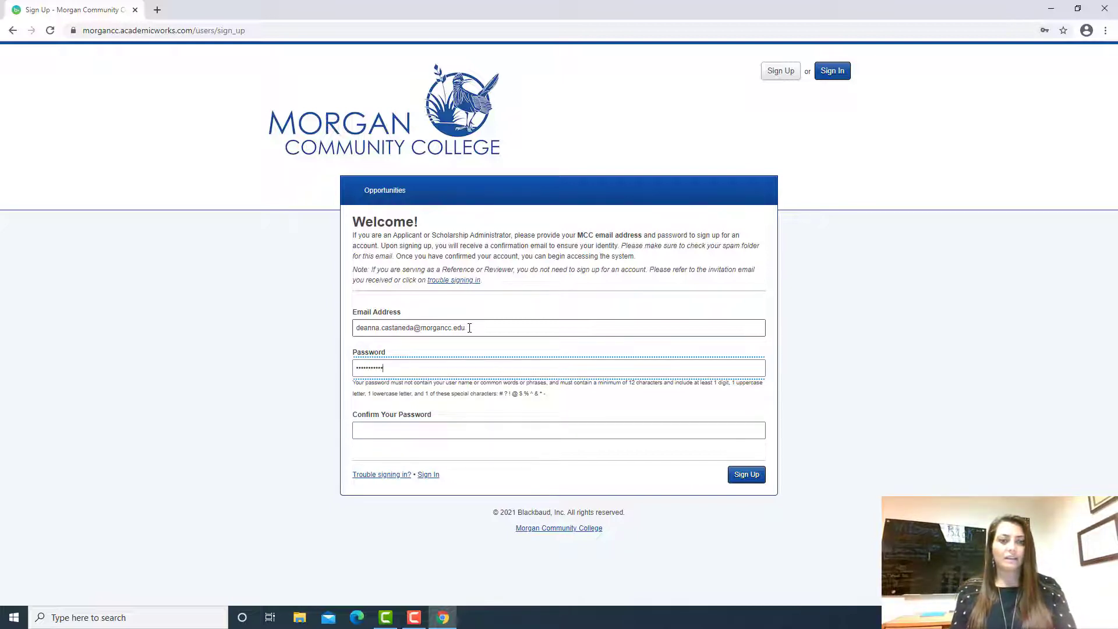
key(Tab)
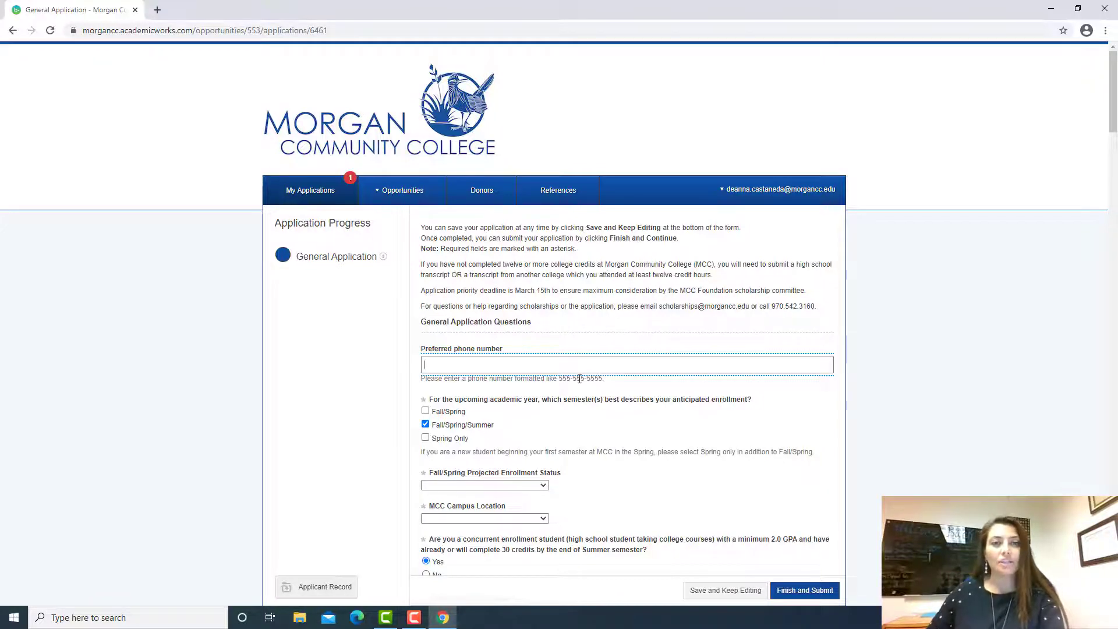
Step: Add Spring Only to the anticipated enrollment semesters
scroll(580, 379, down, 2)
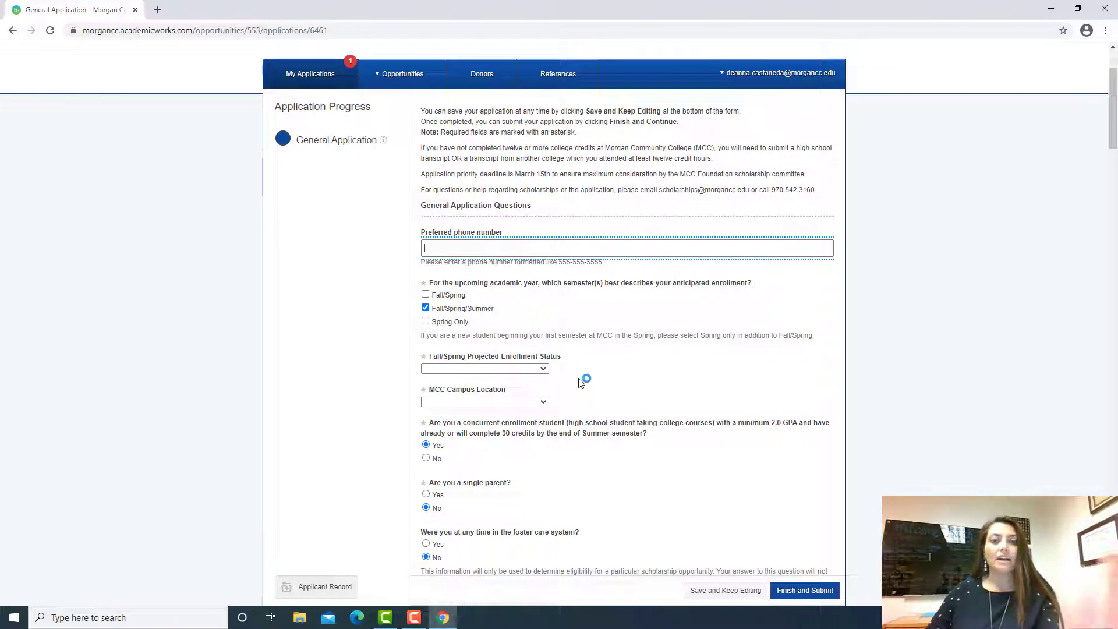
scroll(579, 379, down, 1)
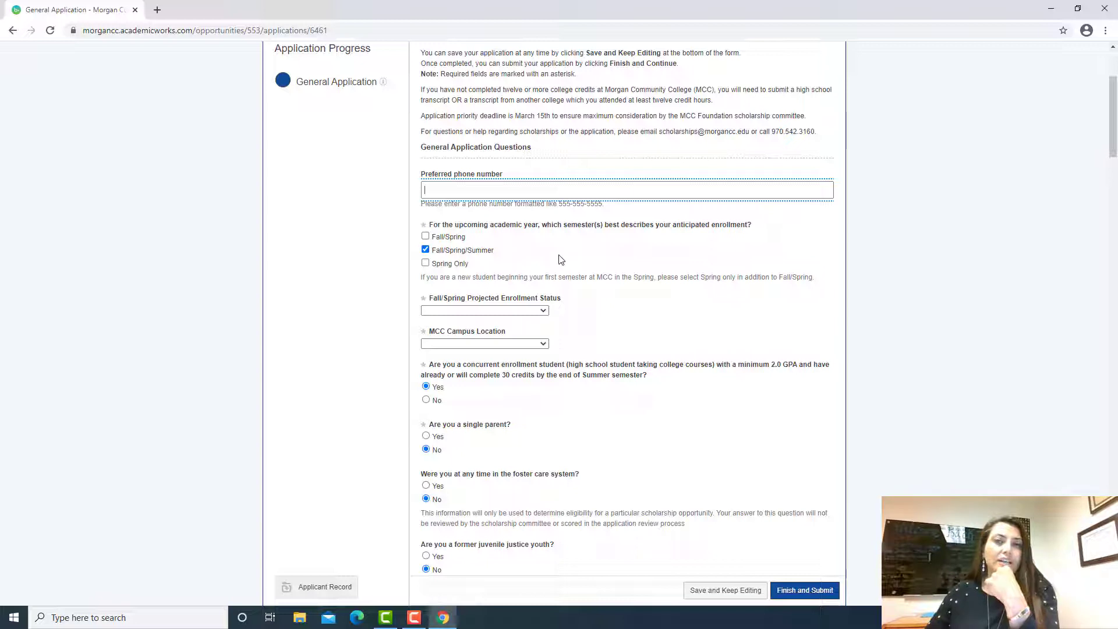
click(427, 263)
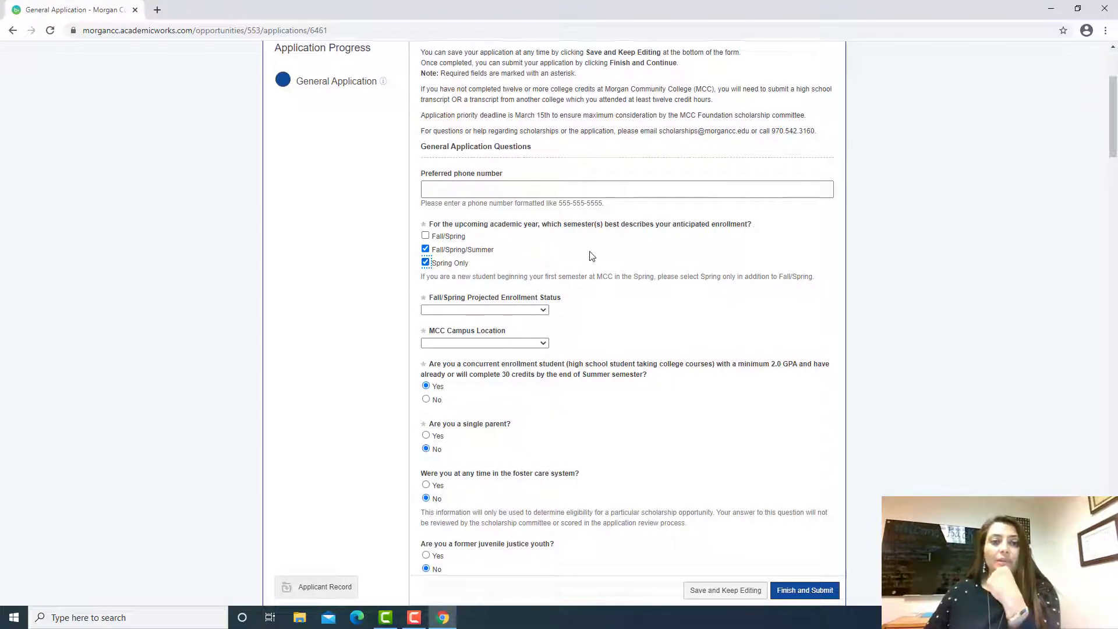
Step: Scroll past the FAFSA and previous-schools questions to Academic Goals and Cargill Employment
scroll(592, 256, down, 1)
scroll(591, 257, down, 1)
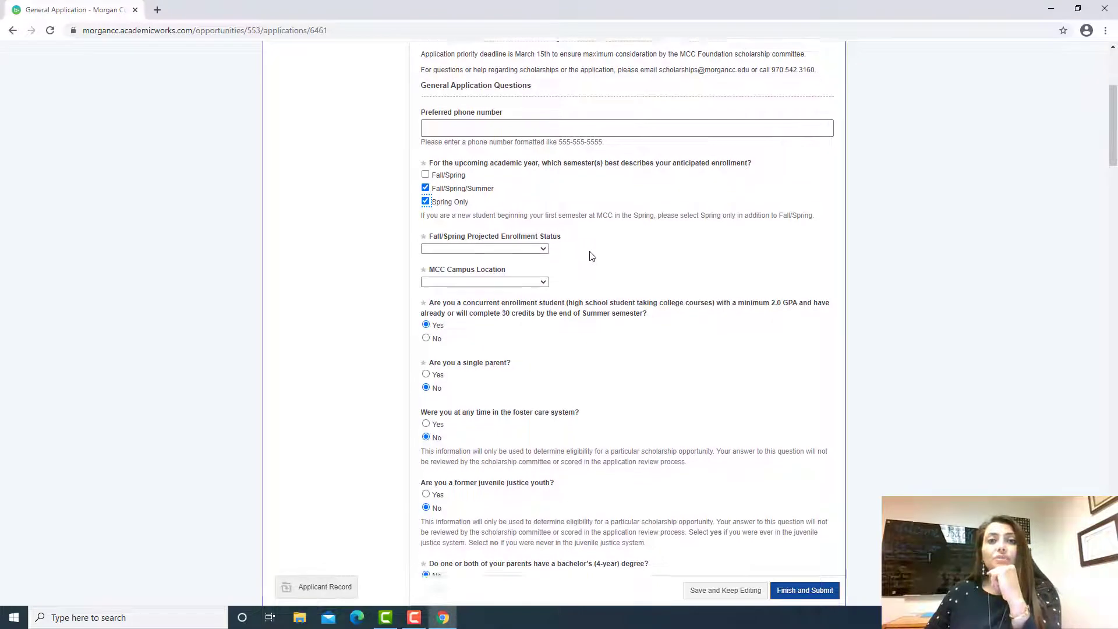
scroll(590, 256, down, 1)
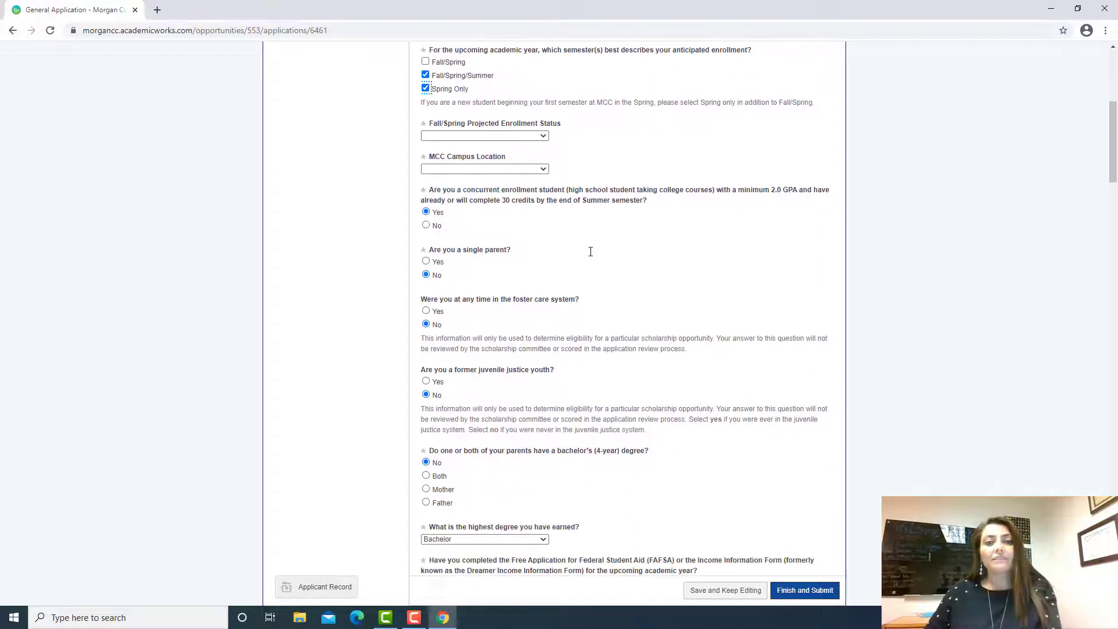
scroll(590, 251, down, 2)
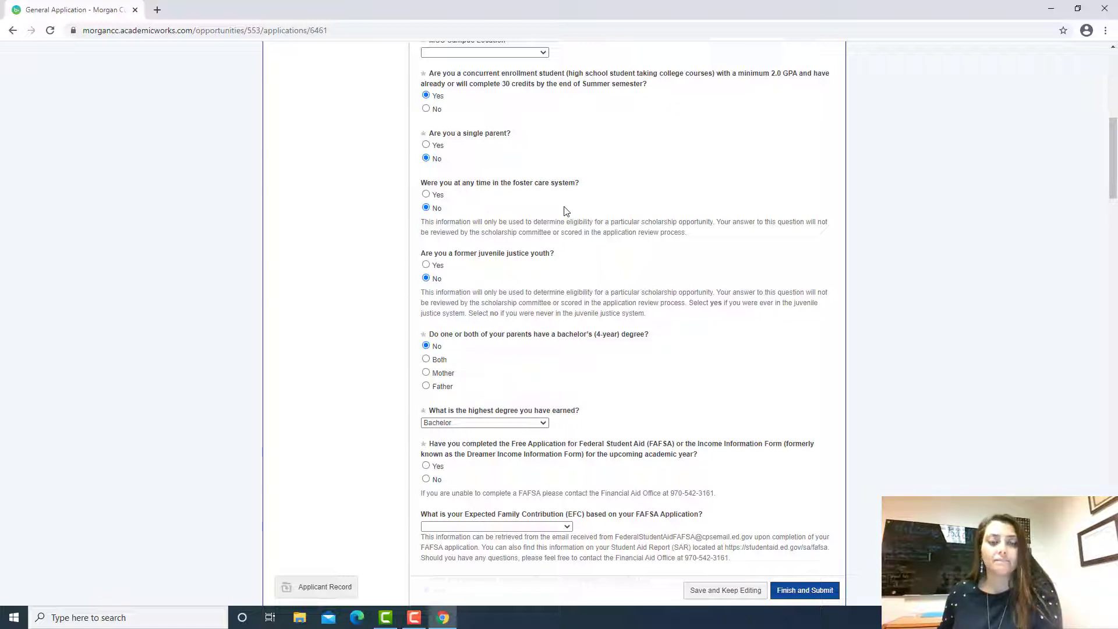
scroll(598, 125, down, 4)
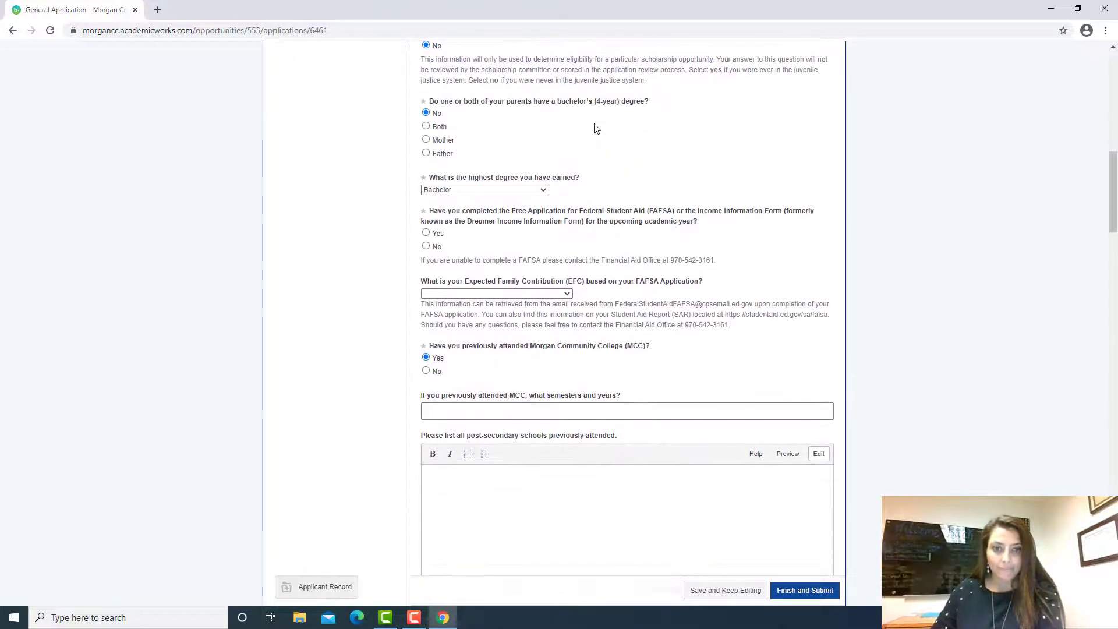
scroll(597, 128, down, 5)
scroll(595, 124, down, 3)
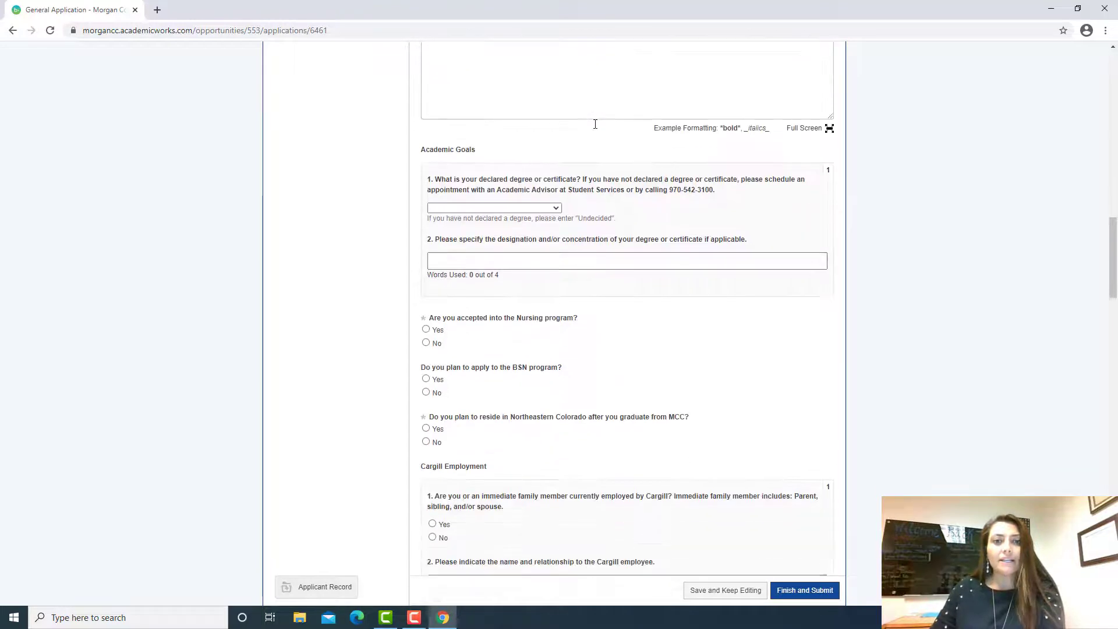
scroll(594, 125, down, 1)
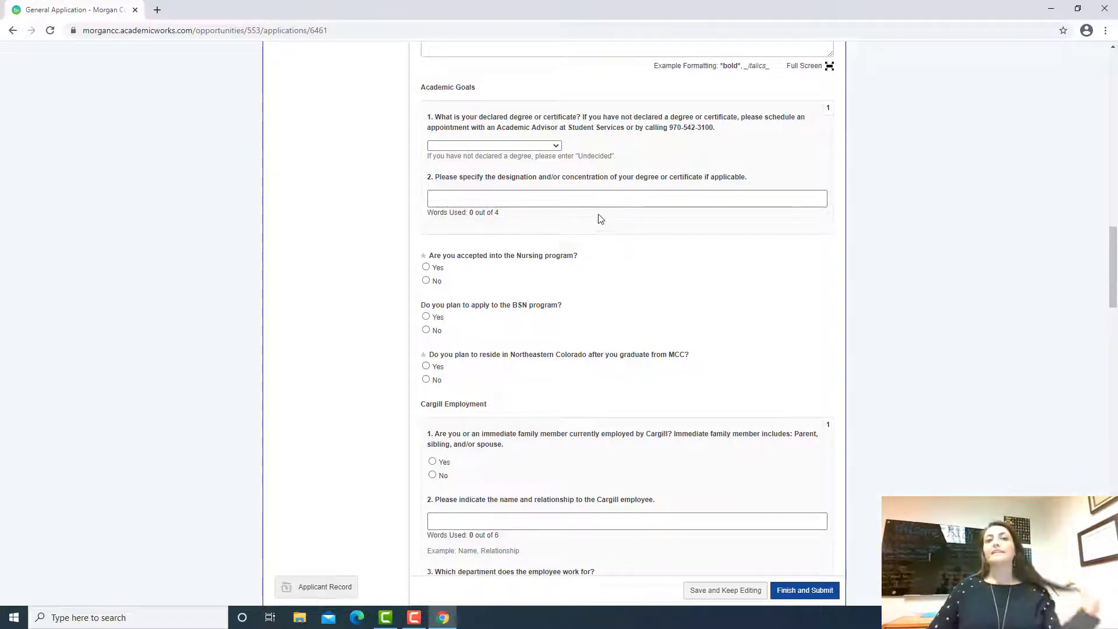
Step: Scroll past Cargill Employment to bring Award Information and Volunteer Information into view
scroll(601, 218, down, 3)
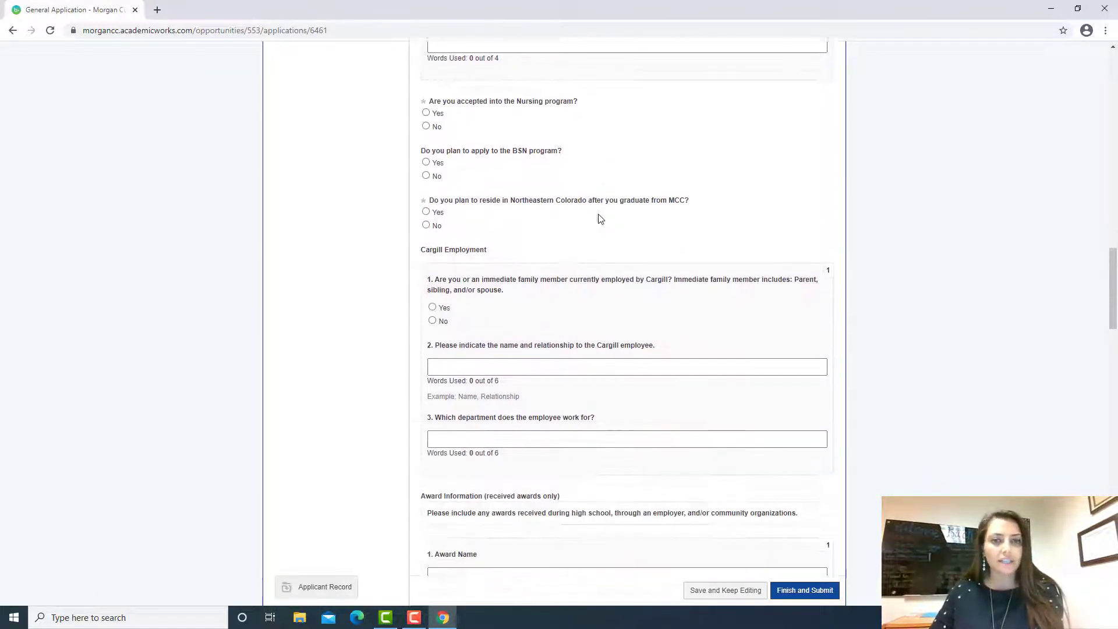
scroll(553, 207, down, 5)
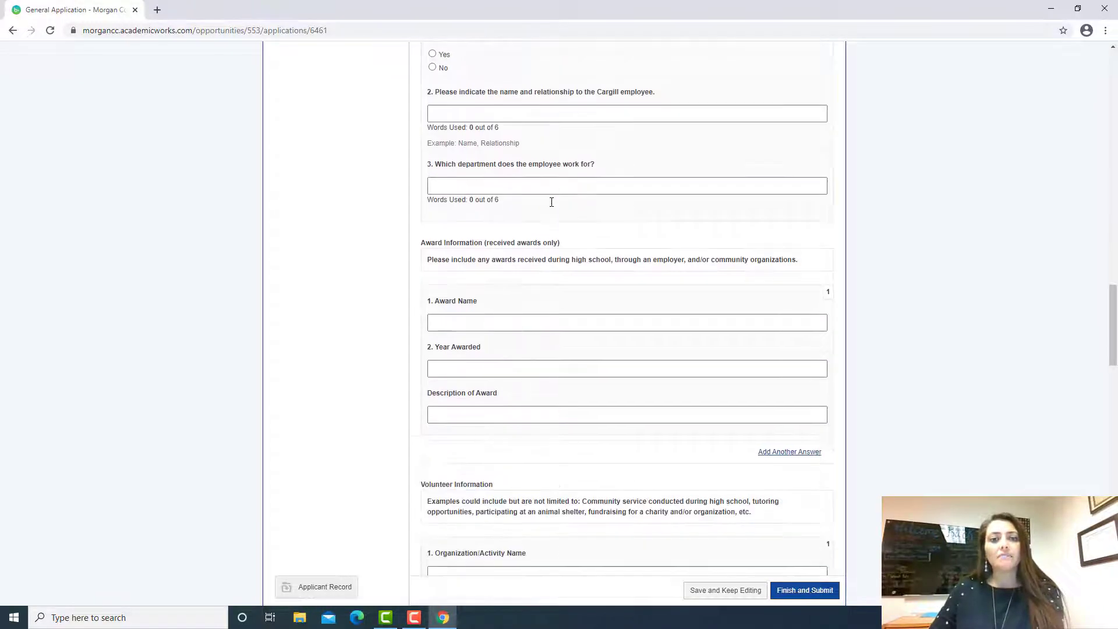
scroll(550, 202, down, 1)
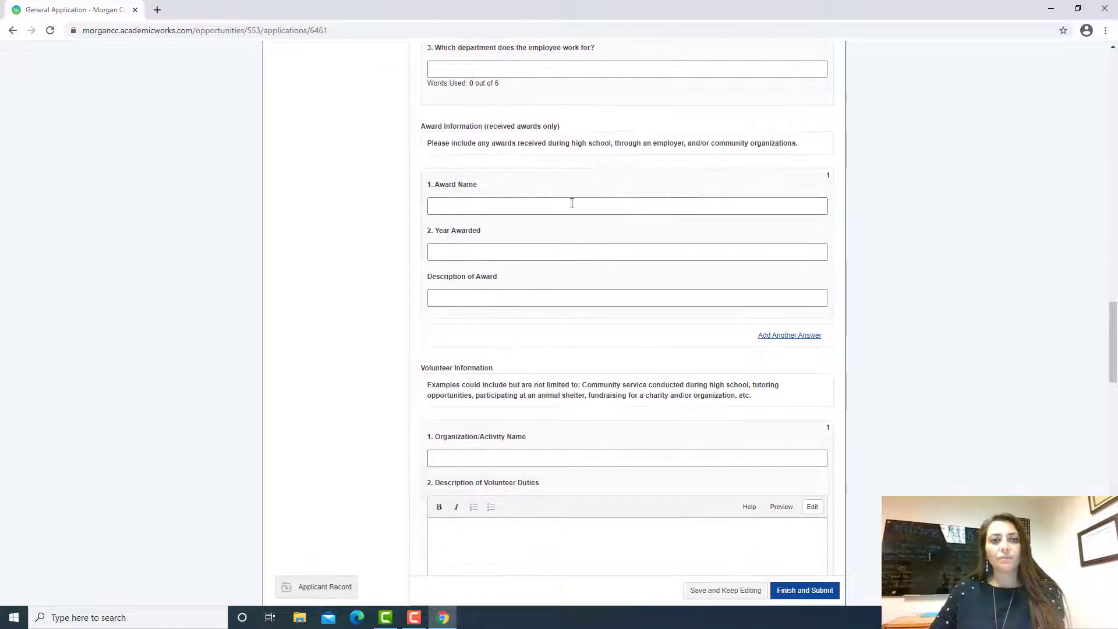
scroll(572, 202, up, 1)
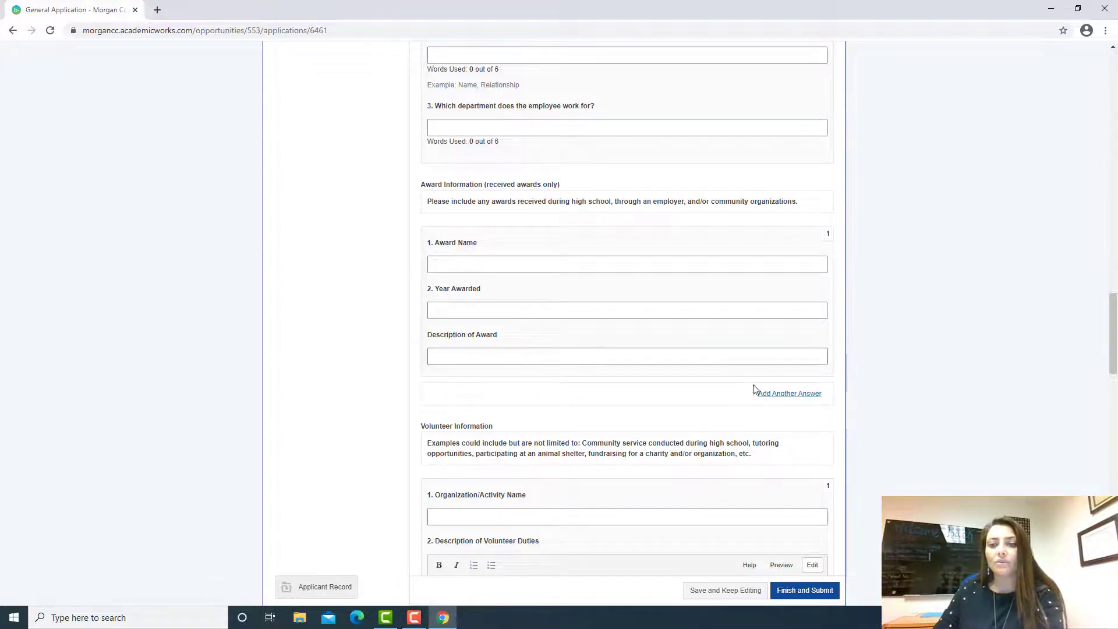
Step: Add a second Award Information response and scroll down to the volunteer duties box
click(800, 399)
scroll(592, 490, down, 2)
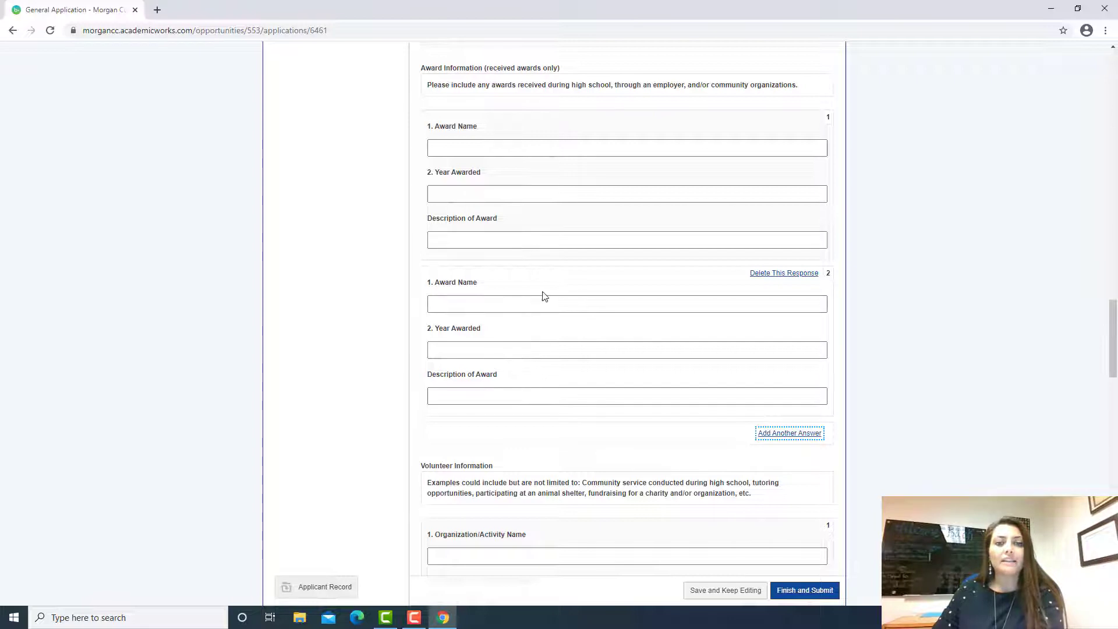
scroll(596, 300, down, 3)
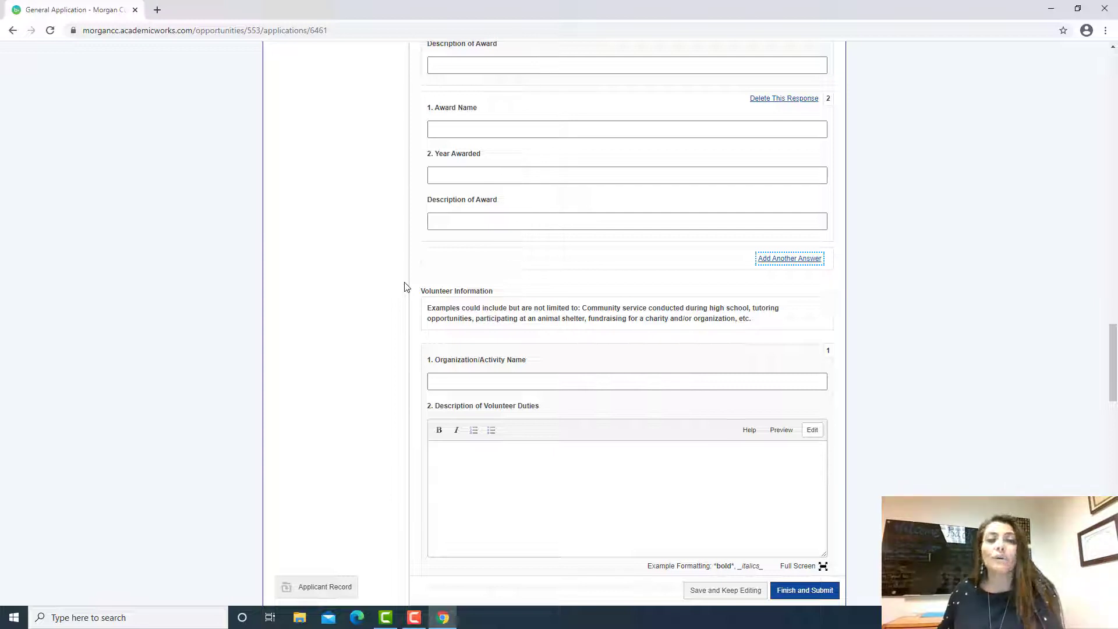
scroll(581, 299, down, 5)
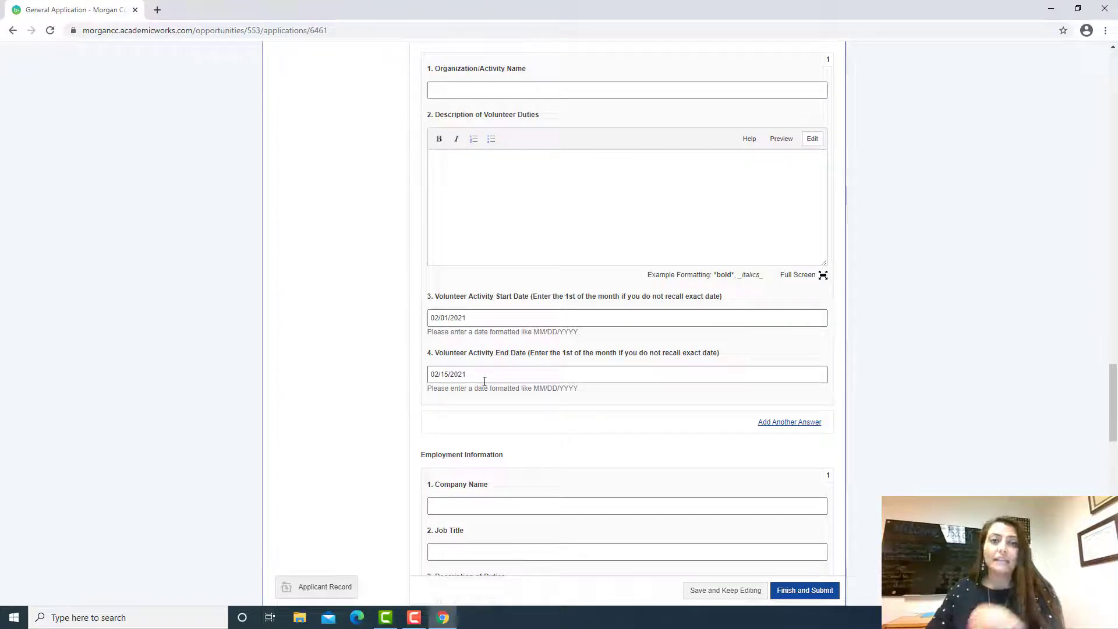
Step: Add a second Volunteer Information response block and scroll to Employment Information
click(782, 425)
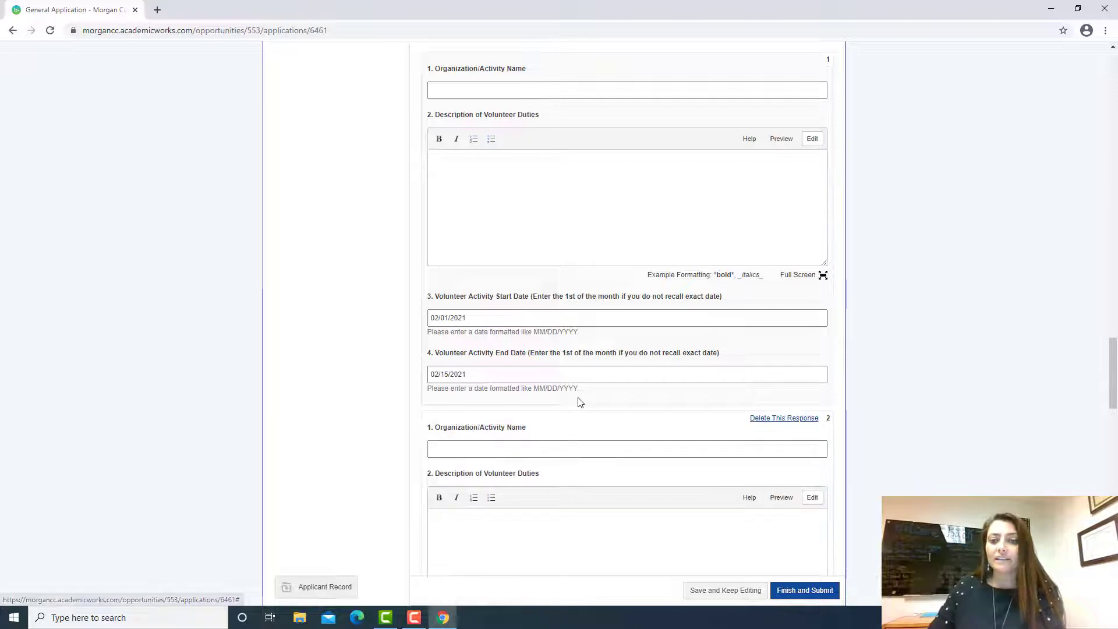
scroll(619, 408, down, 3)
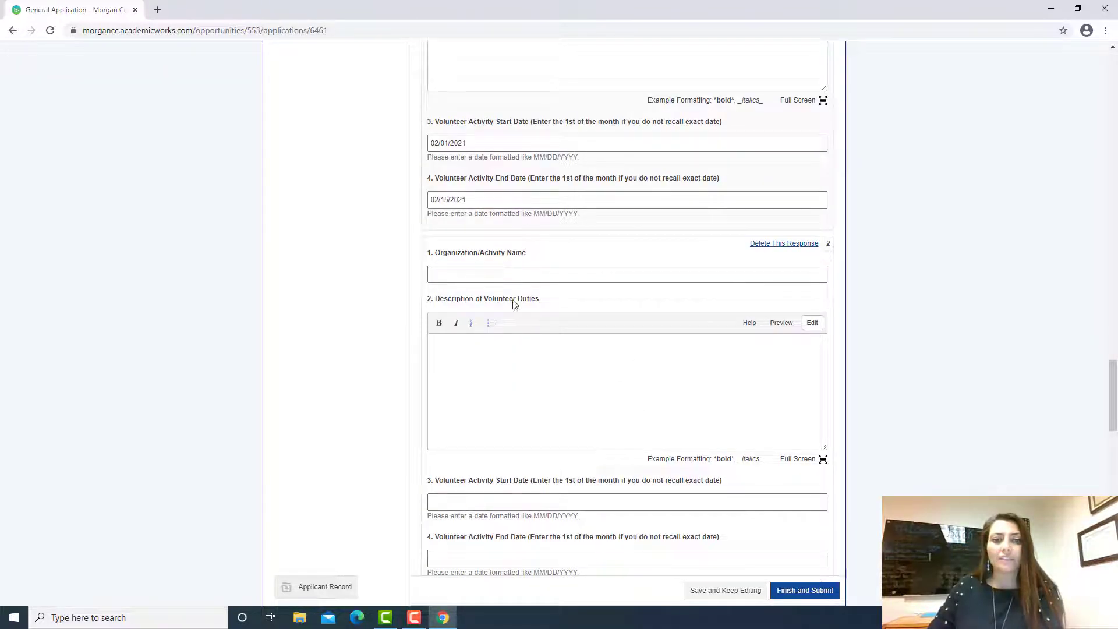
scroll(515, 304, down, 2)
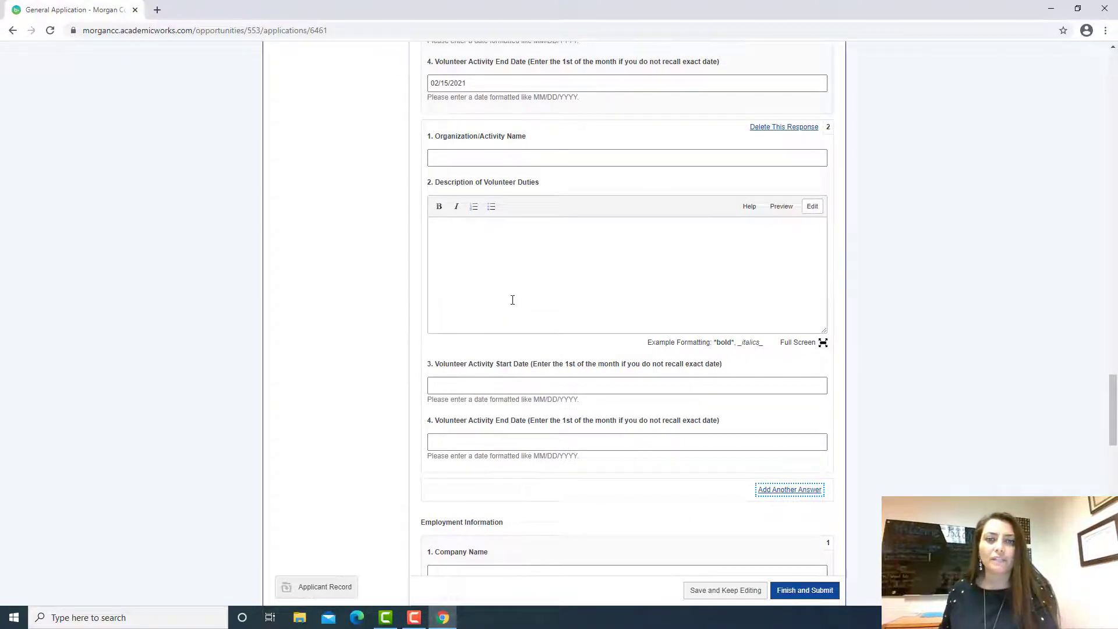
scroll(513, 300, down, 5)
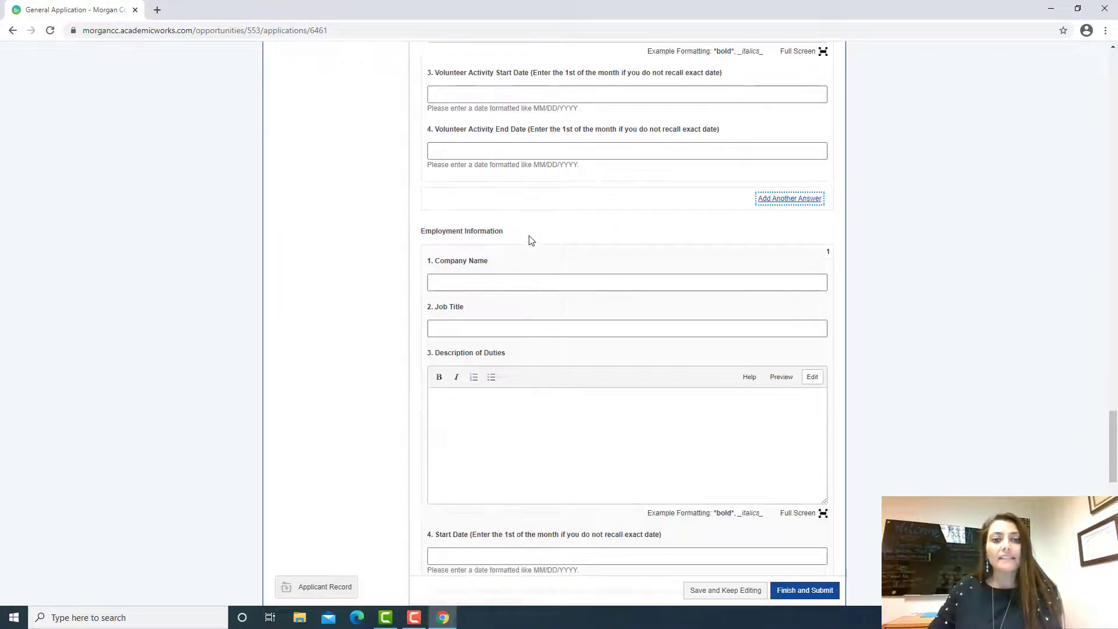
Step: Highlight the Employment Information heading and scroll through its empty fields
drag(530, 241, 394, 228)
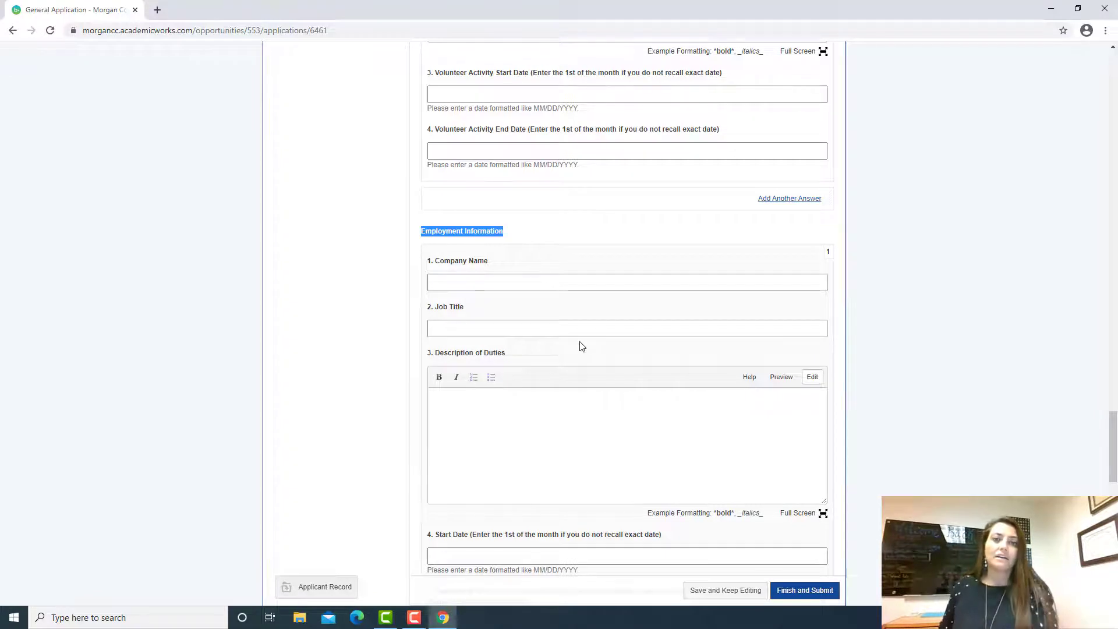
scroll(581, 346, down, 1)
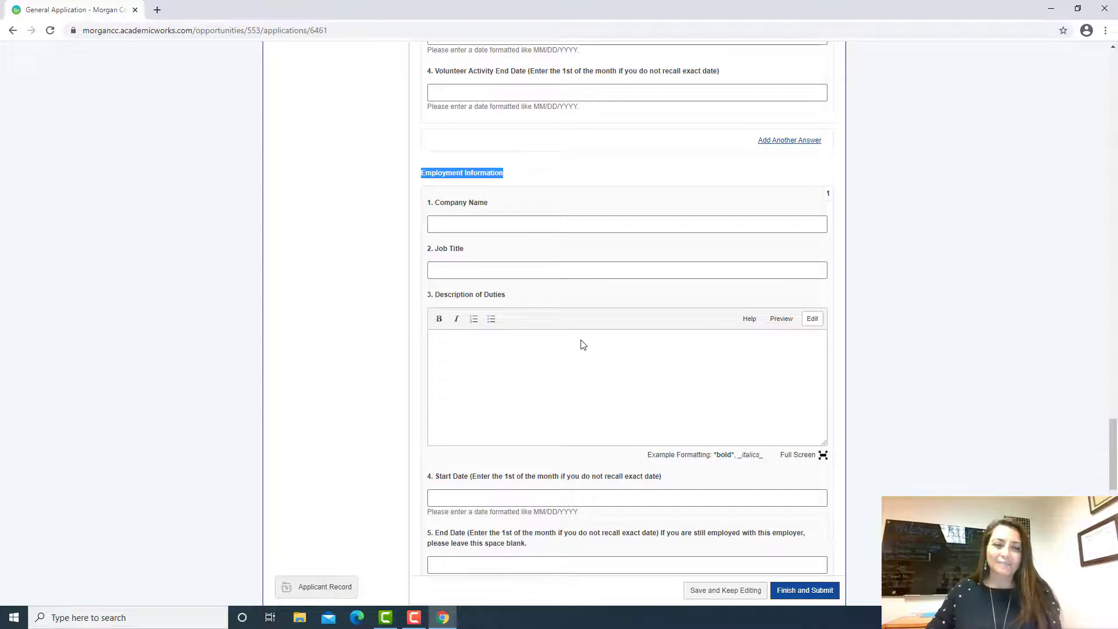
scroll(581, 344, down, 2)
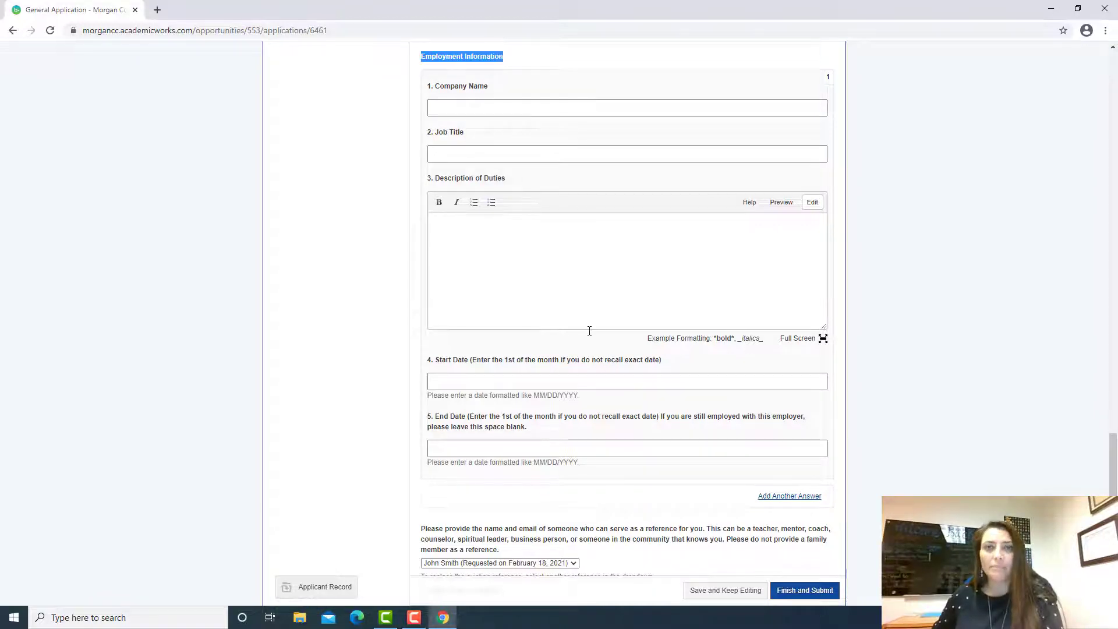
Step: Scroll past Employment Information to the reference dropdown and the required essay prompt
scroll(532, 309, down, 2)
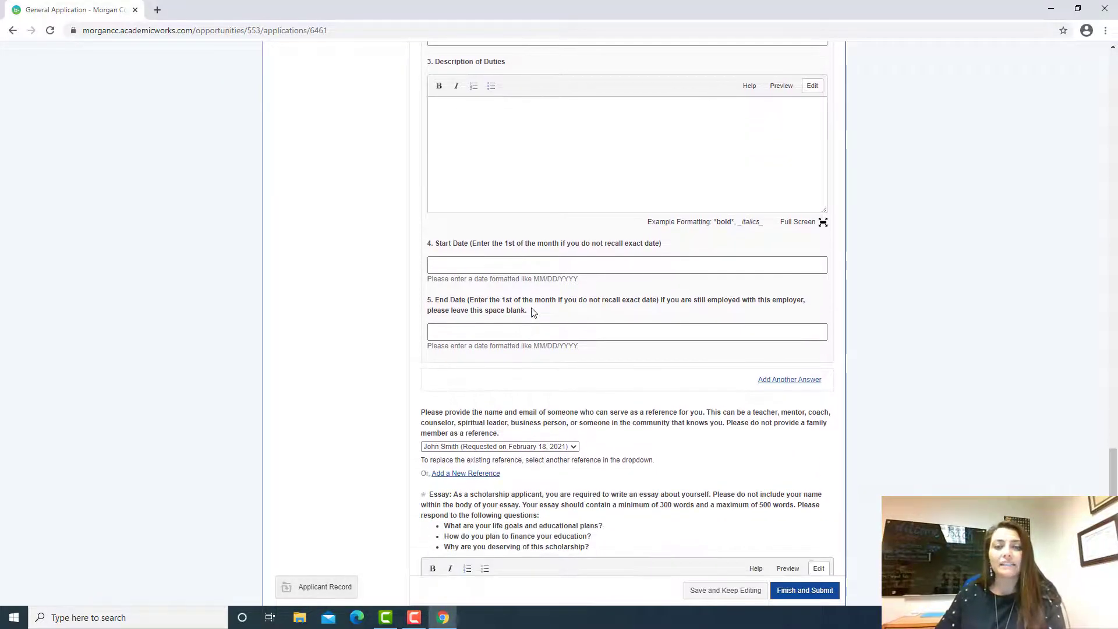
scroll(532, 312, down, 2)
scroll(761, 282, down, 2)
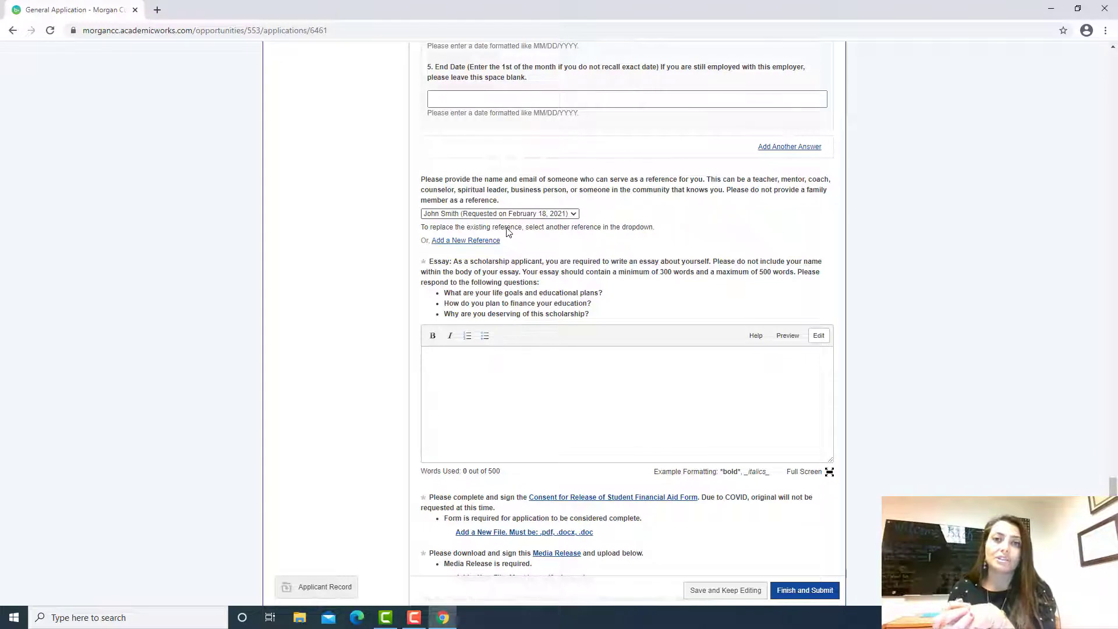
click(558, 215)
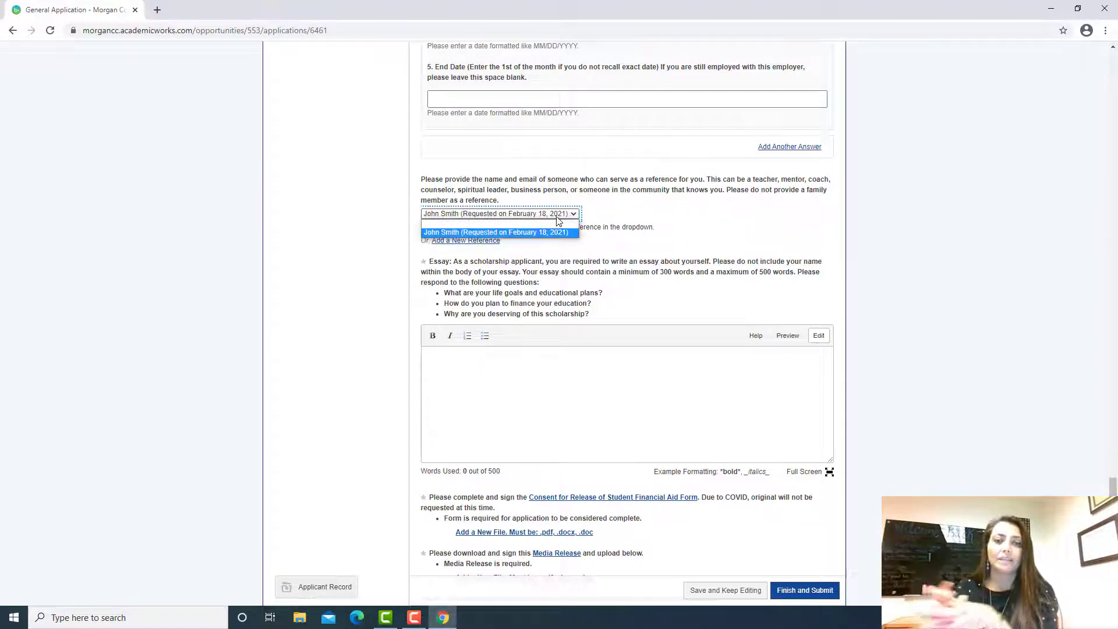
click(603, 225)
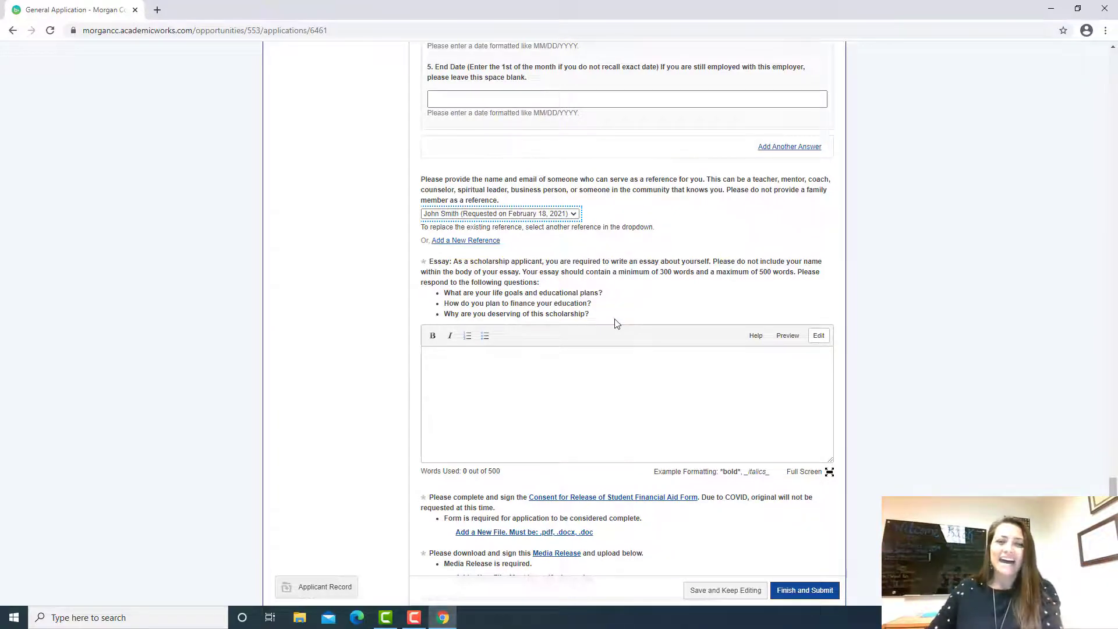
drag(534, 314, 608, 320)
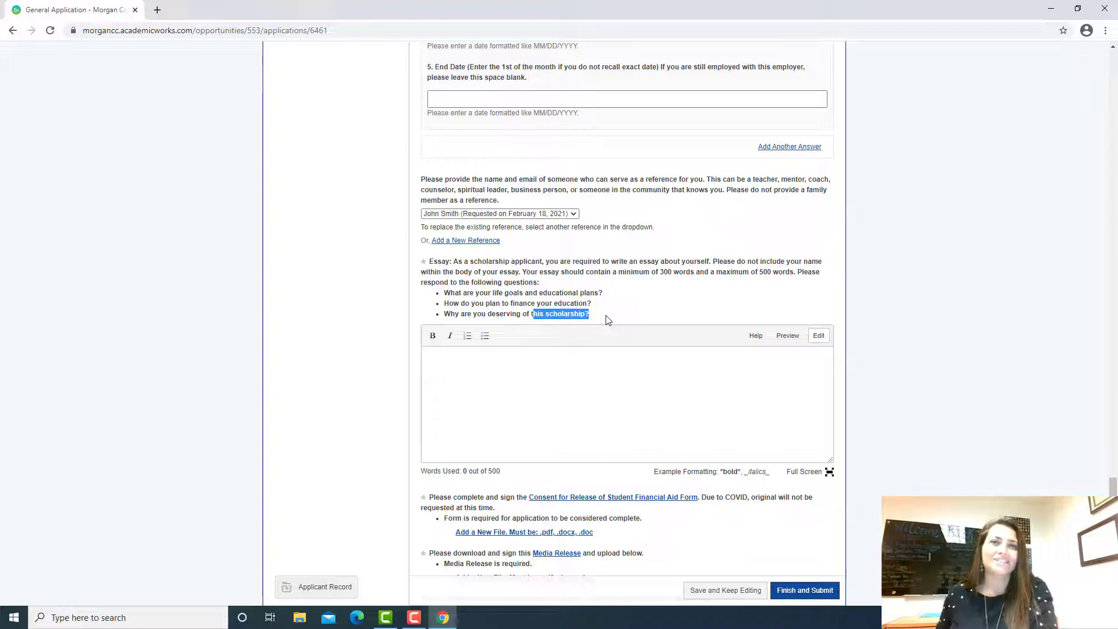
Step: Scroll past the consent form, media release and photo uploads to the Certification Statement and signature fields
scroll(787, 286, down, 3)
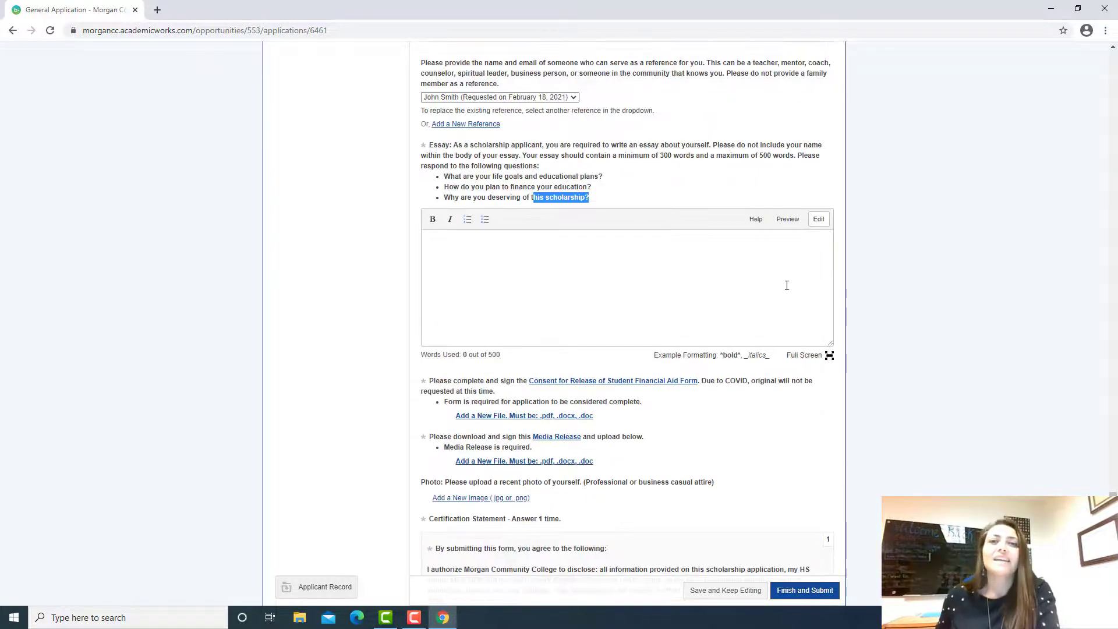
scroll(787, 285, down, 2)
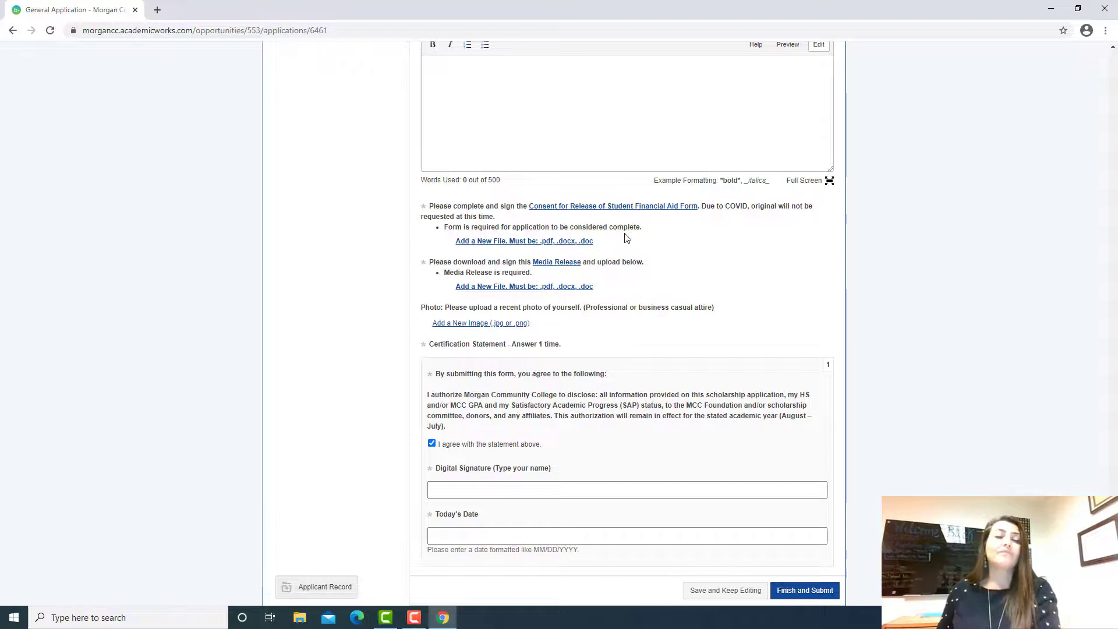
scroll(626, 239, down, 1)
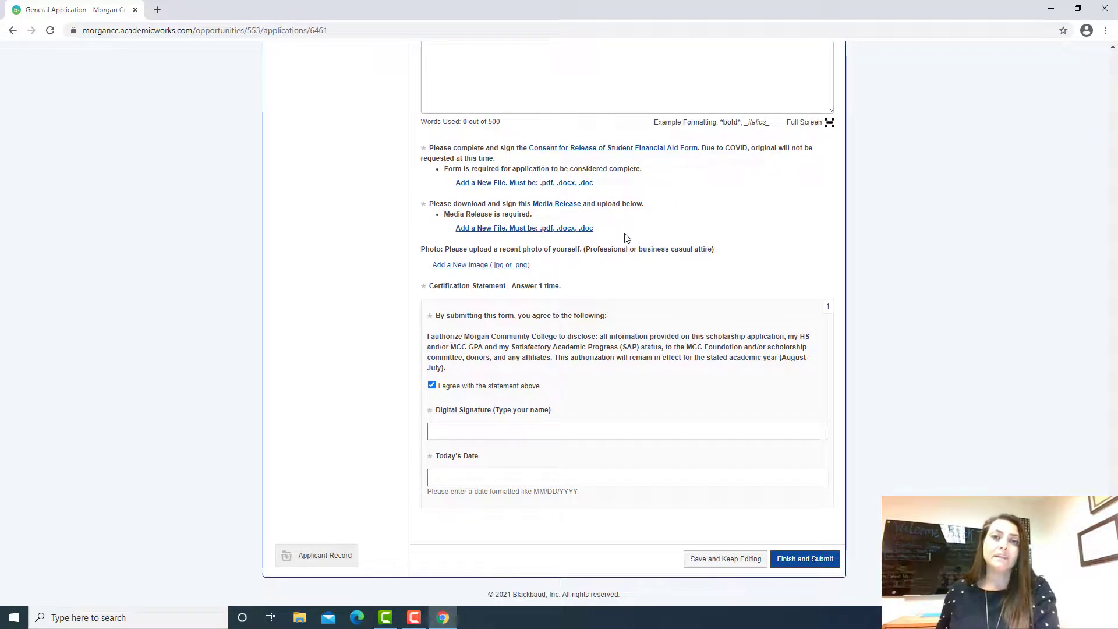